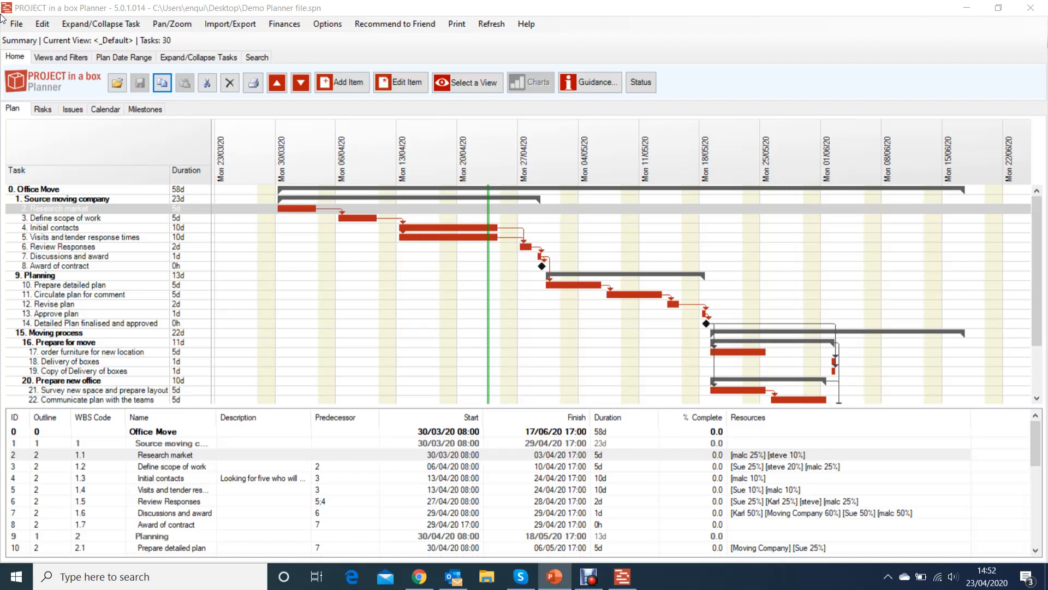
Open the global calendar definition in the preferences and examine its working hours, weekend days and holiday exception entries.
click(20, 25)
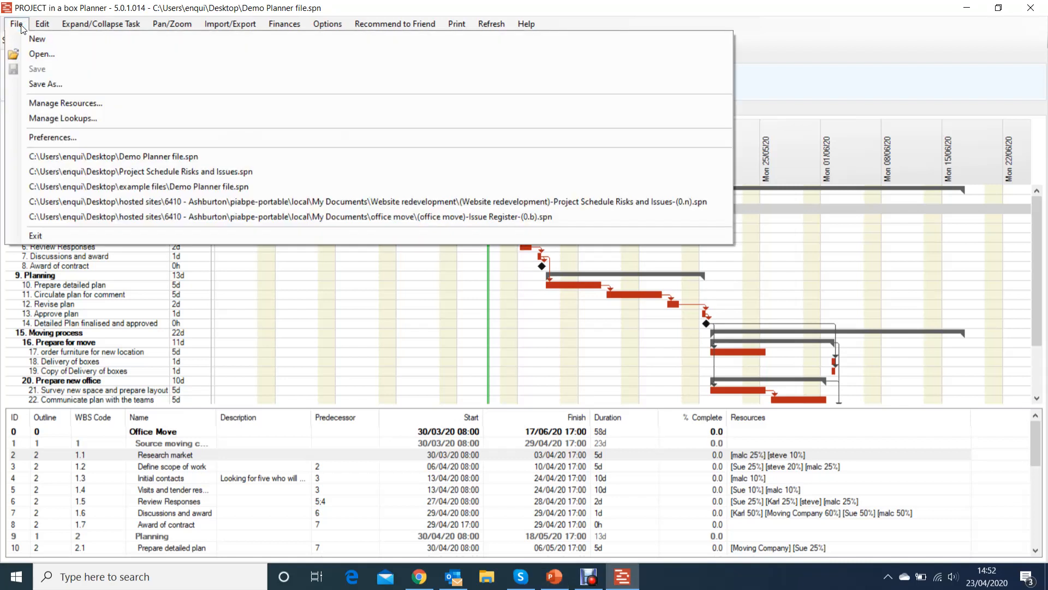
click(74, 137)
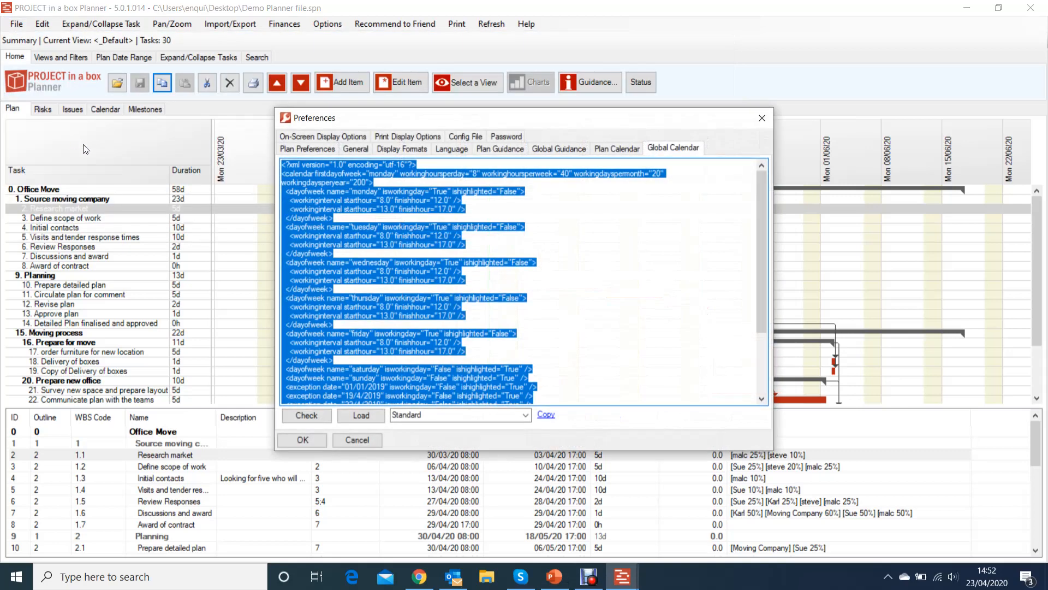
click(294, 146)
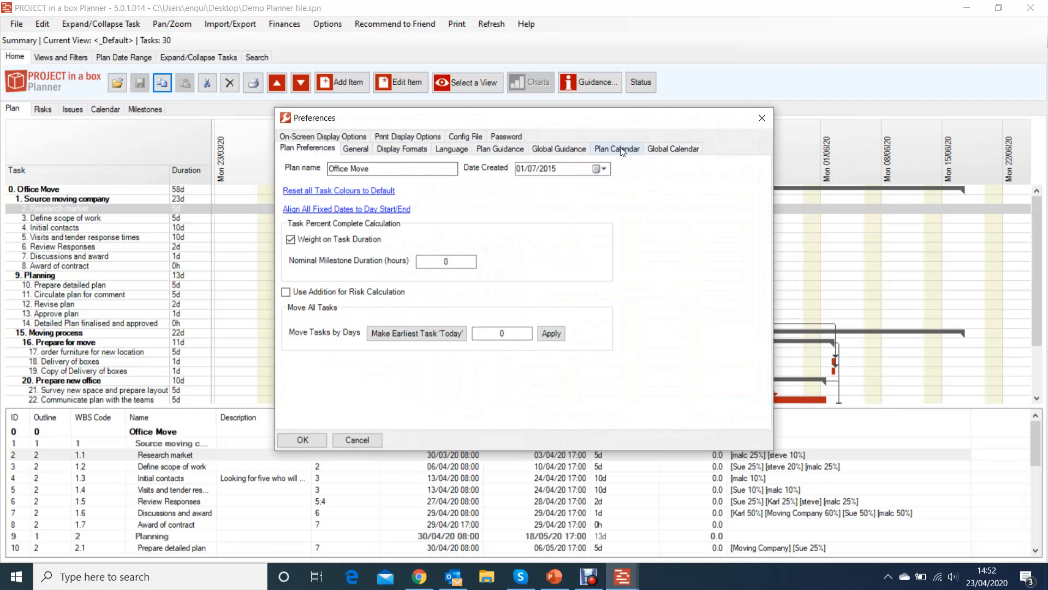
click(671, 152)
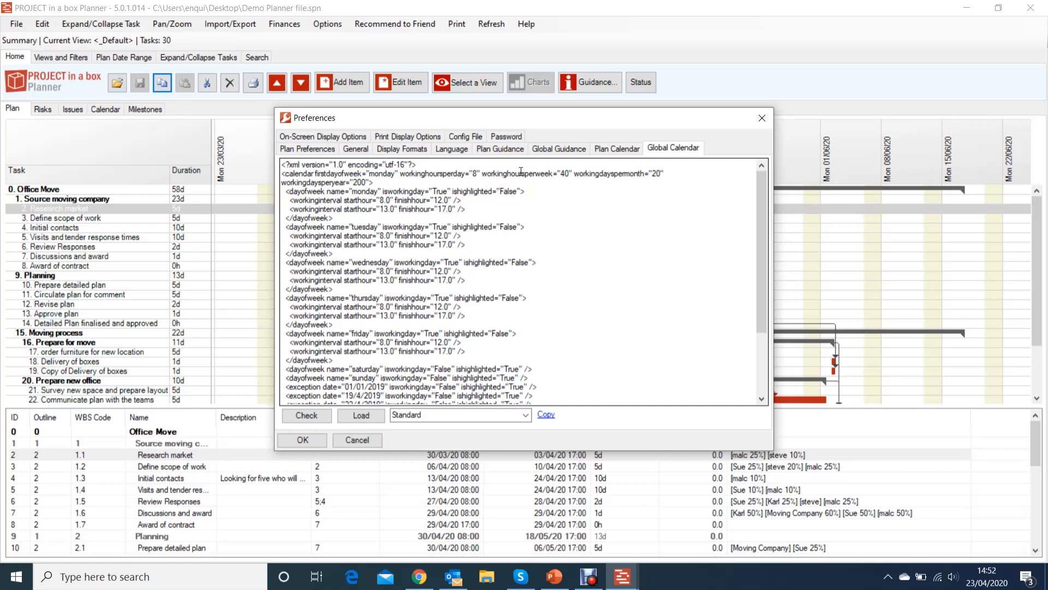
scroll(559, 215, down, 3)
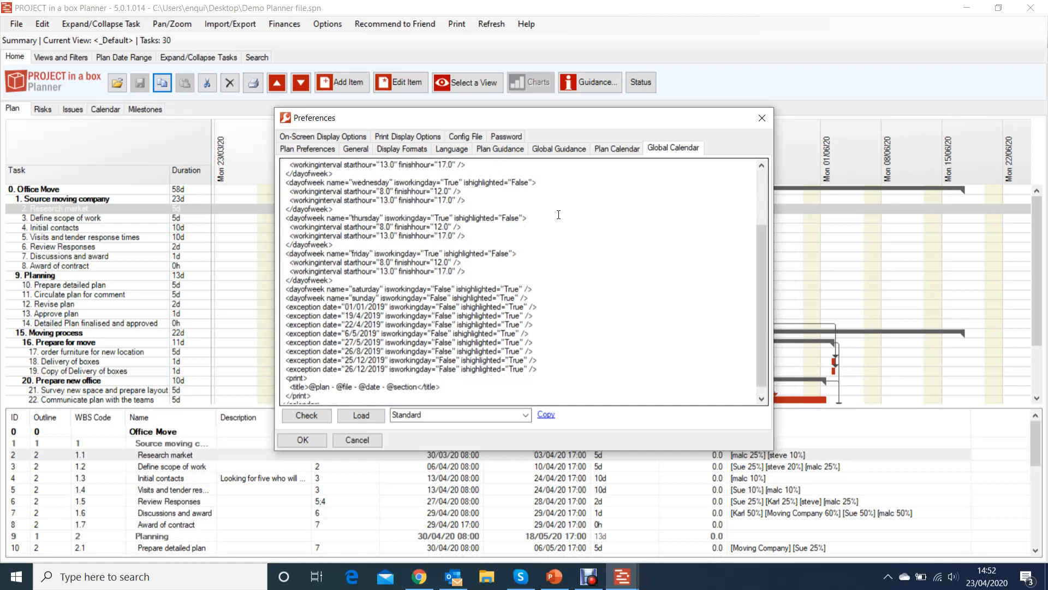
scroll(559, 214, up, 3)
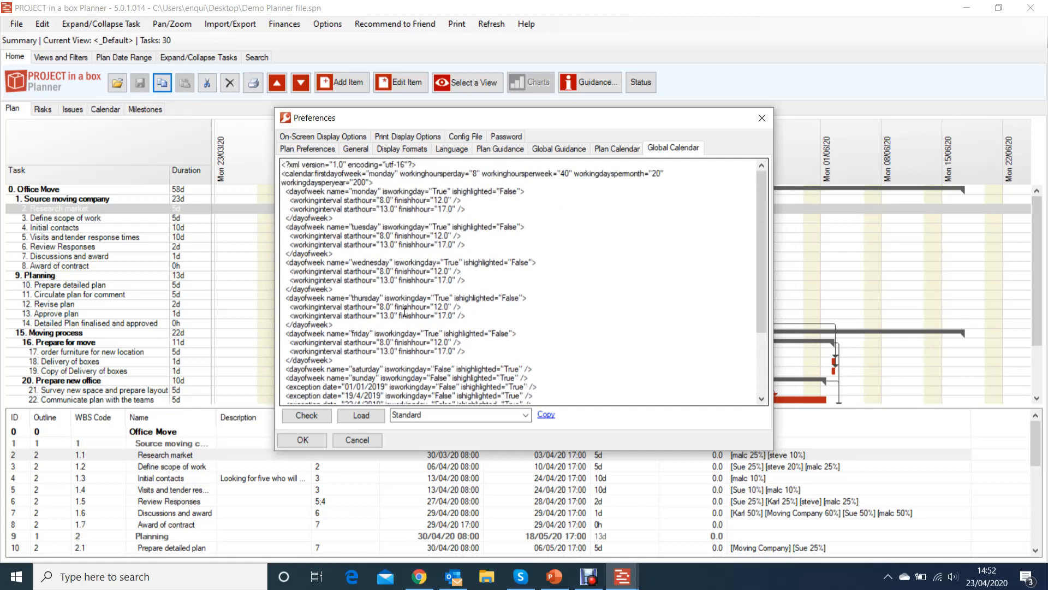
scroll(404, 312, down, 2)
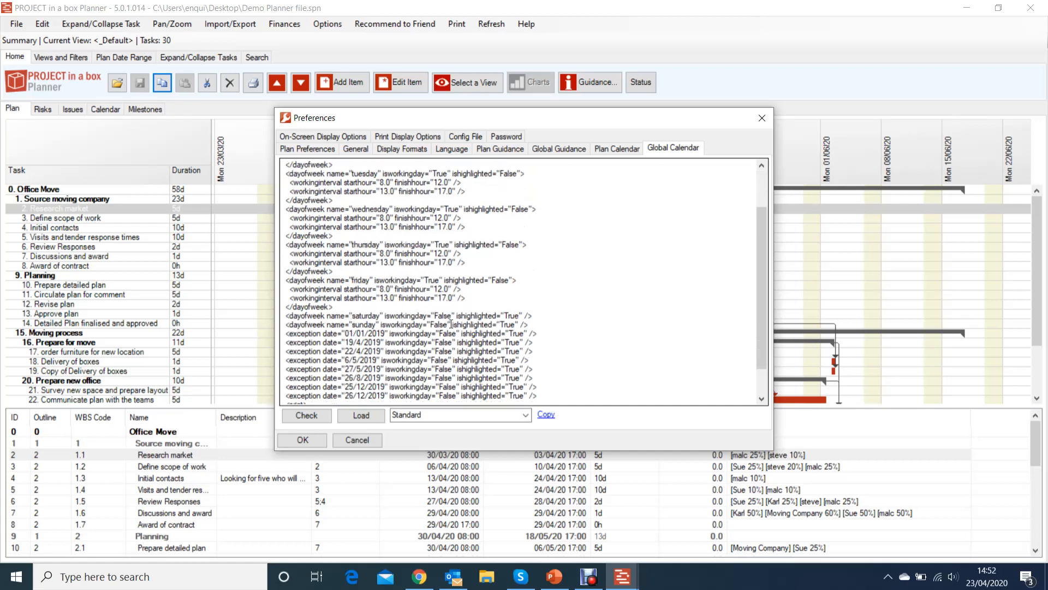
click(284, 334)
drag(284, 334, 535, 400)
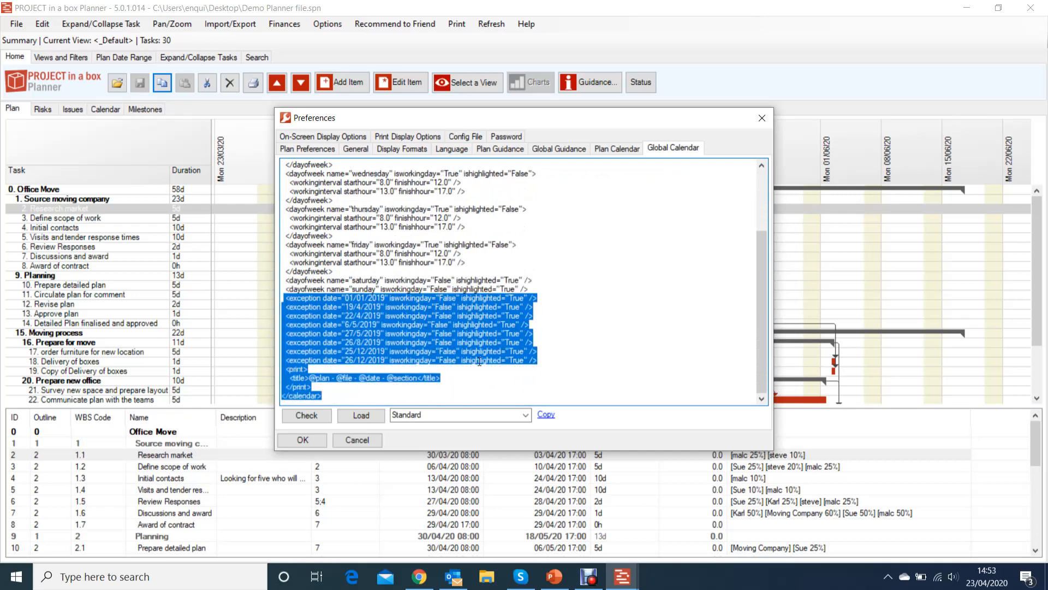
click(554, 309)
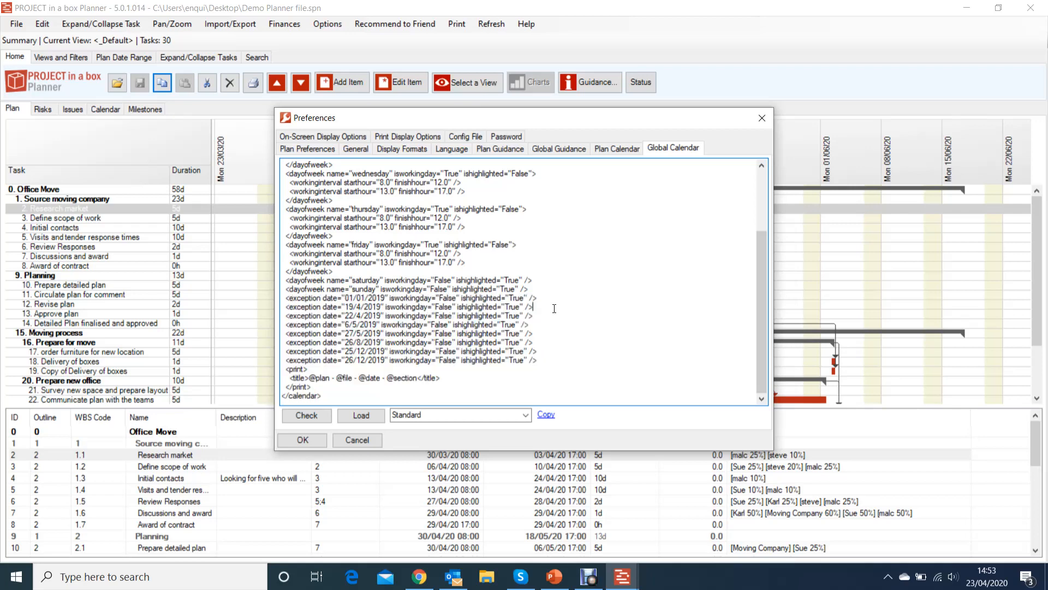
Copy the 01/01/2019 exception line of the global calendar and paste it below the 26/12/2019 exception.
triple_click(521, 298)
right_click(520, 299)
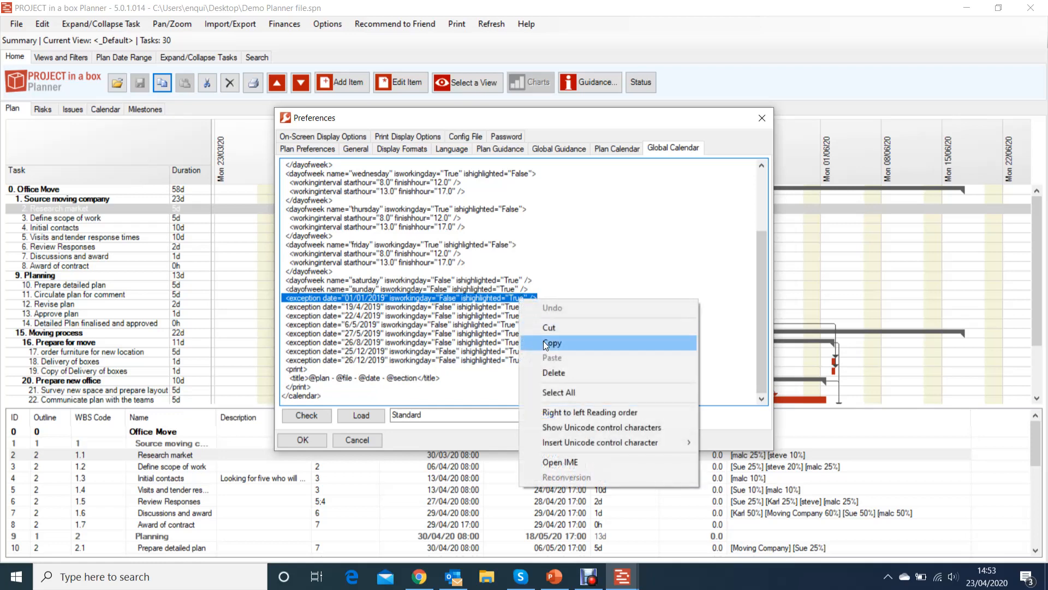
click(542, 340)
click(543, 360)
right_click(543, 358)
click(575, 421)
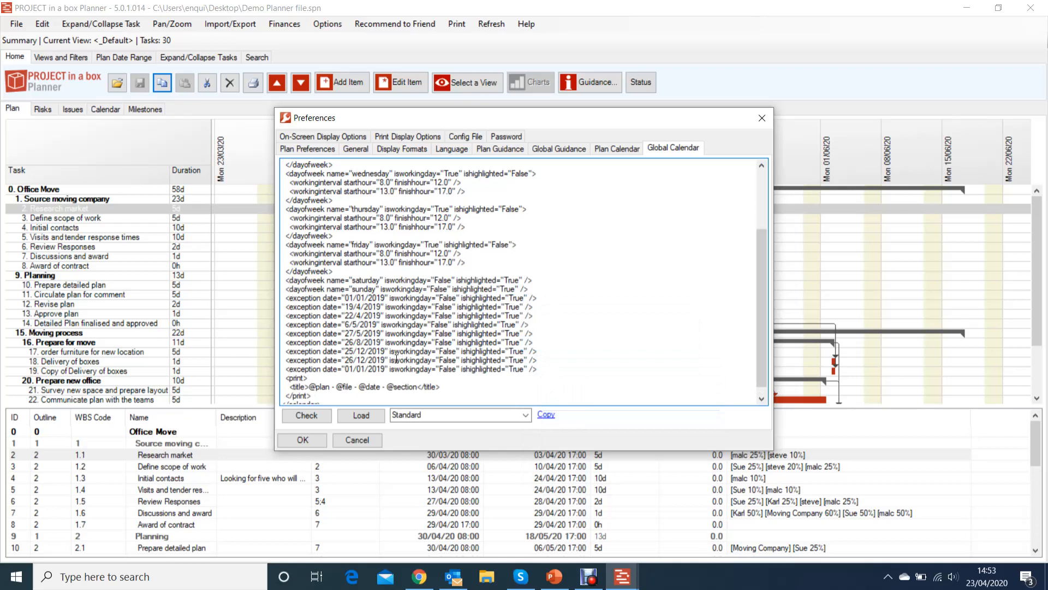
Change the pasted exception's date to 01/01/2020, check the calendar definition and accept the preferences.
key(BackSpace)
key(BackSpace)
text(20)
click(306, 419)
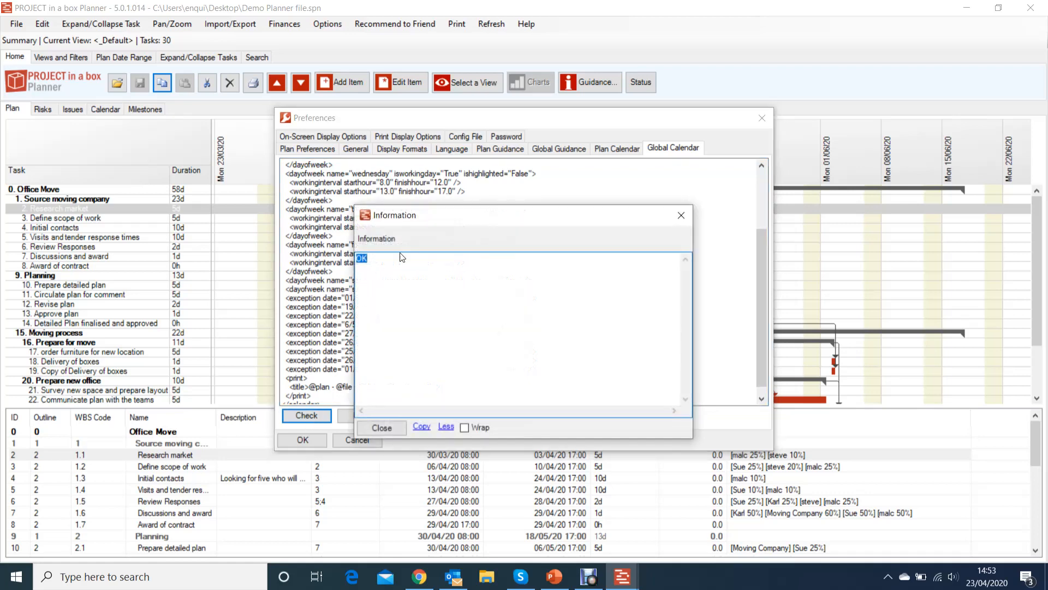
click(681, 215)
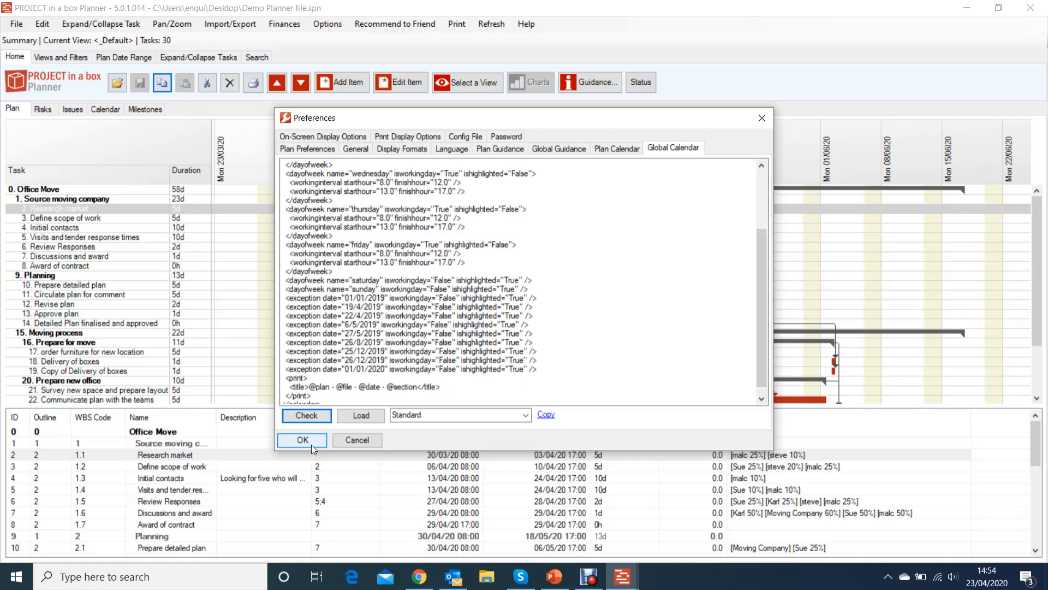
click(302, 440)
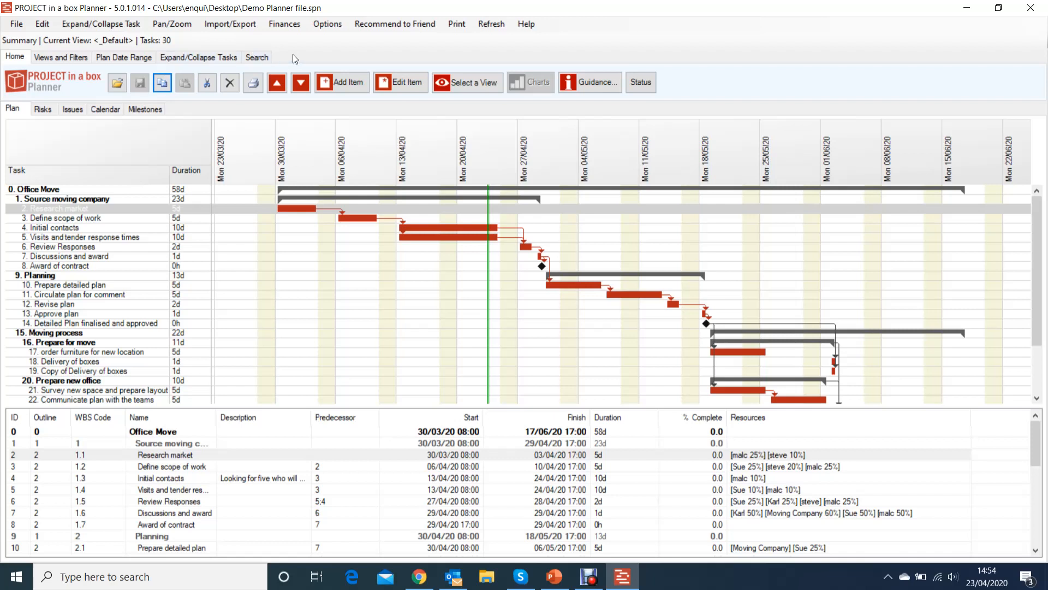
Apply the built-in <_Default> view to the plan and widen the Resources column in the task table.
click(60, 58)
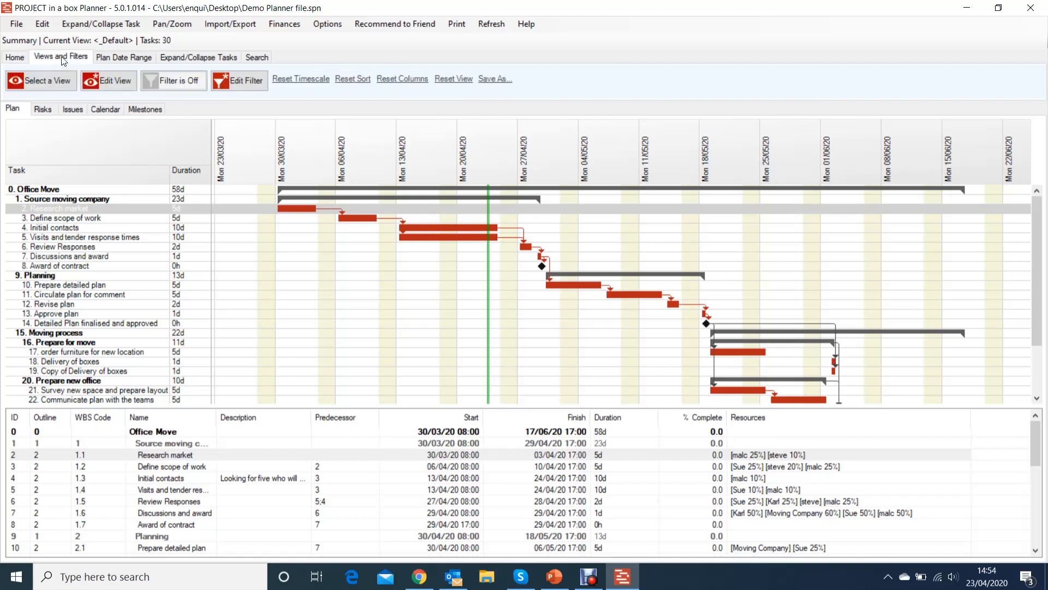
click(51, 81)
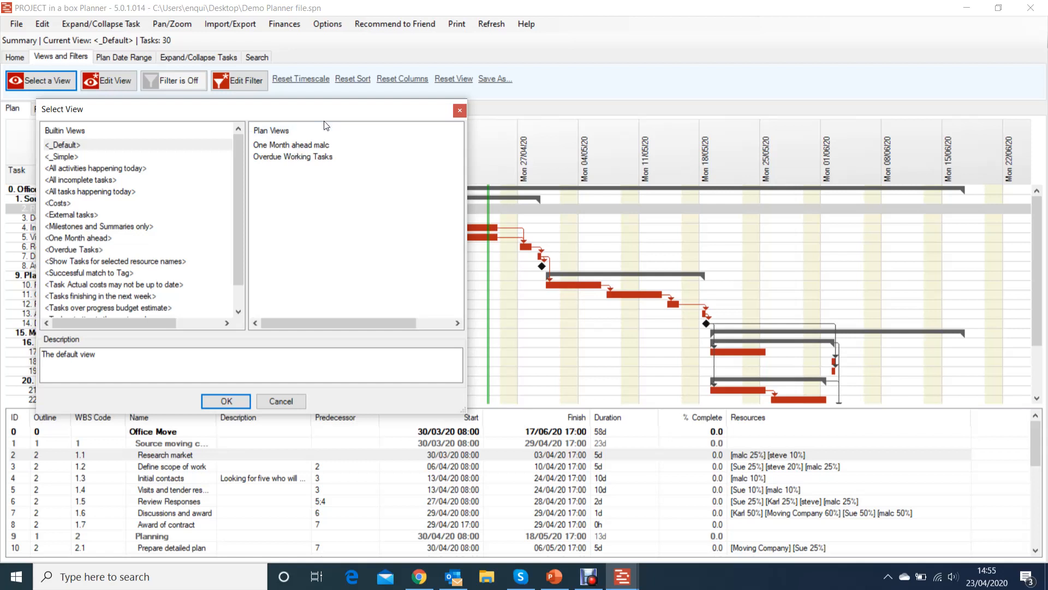
click(221, 404)
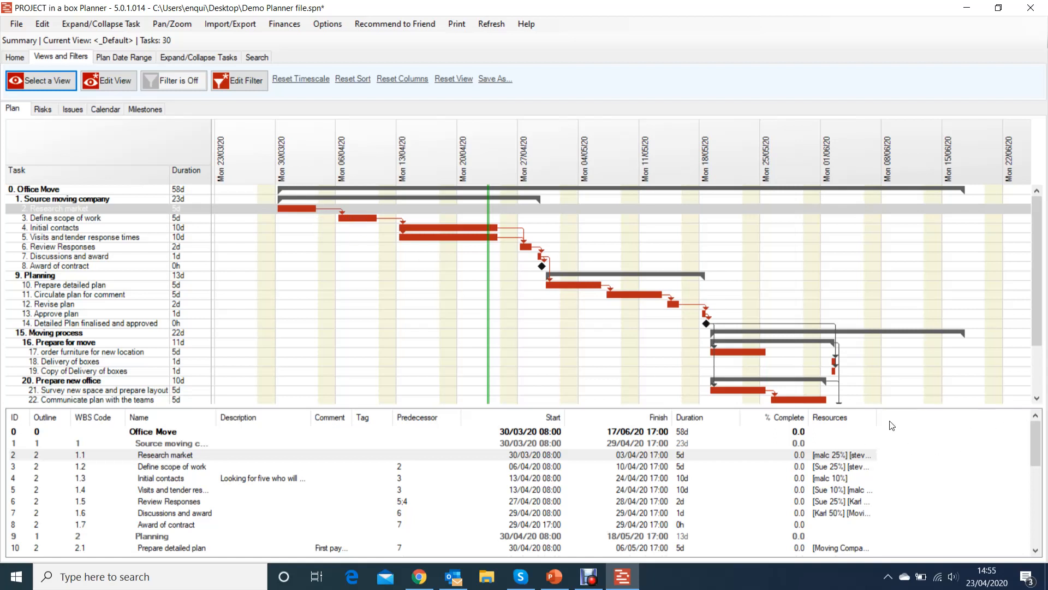
drag(877, 419, 913, 419)
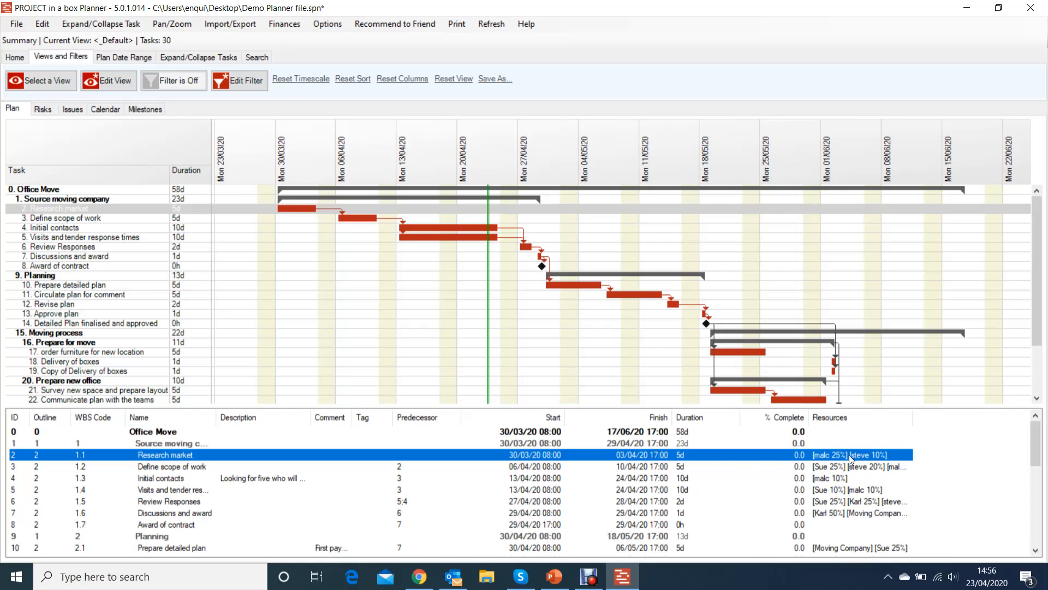
Add a new resource by entering the person's name on the Research market task, leaving the allocation percent blank, and accept the task.
double_click(293, 212)
click(282, 295)
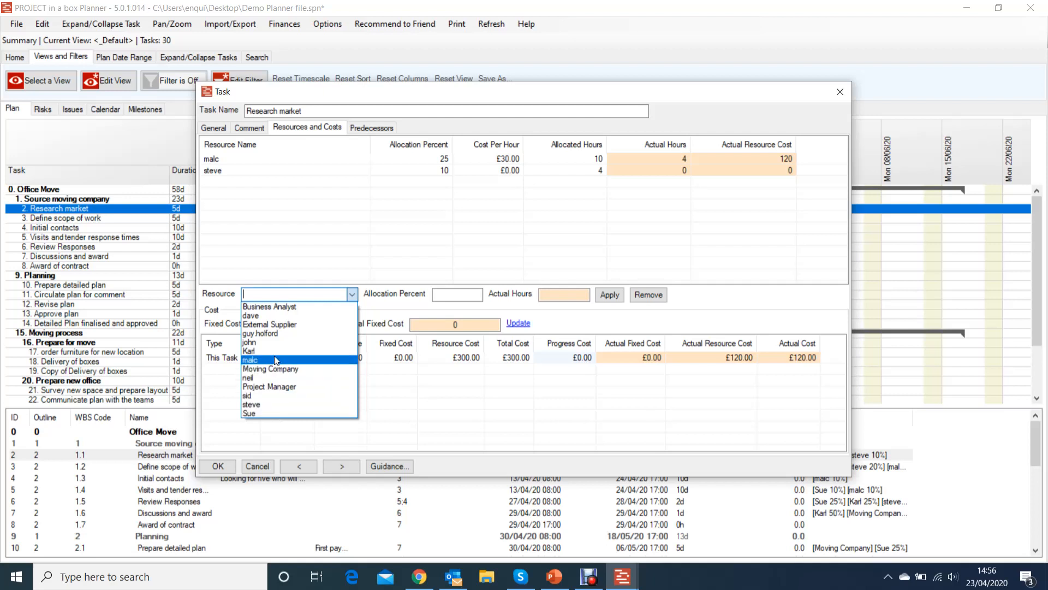
click(275, 292)
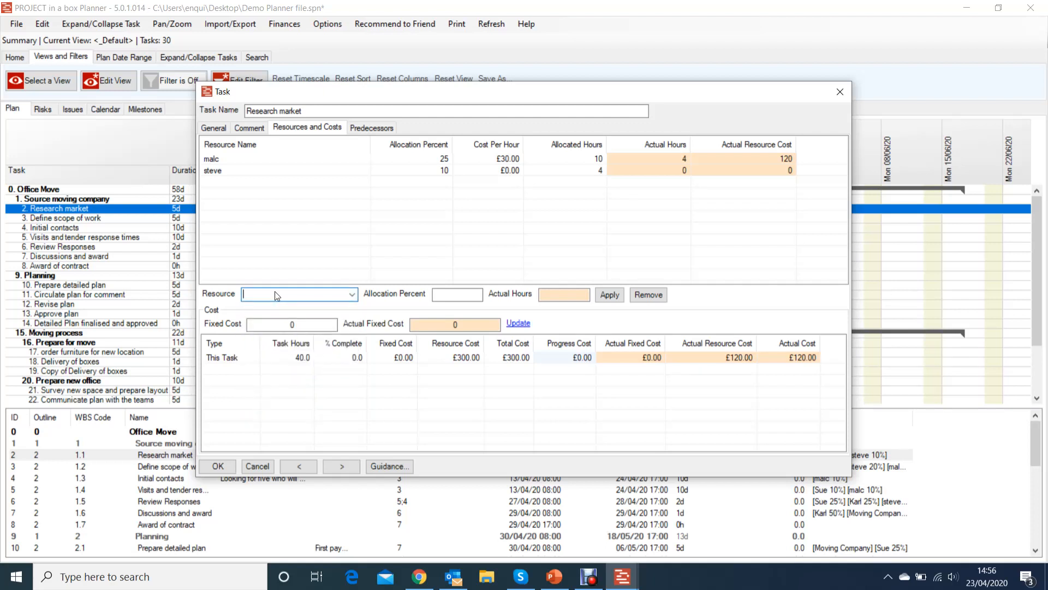
text(Joseph)
click(609, 296)
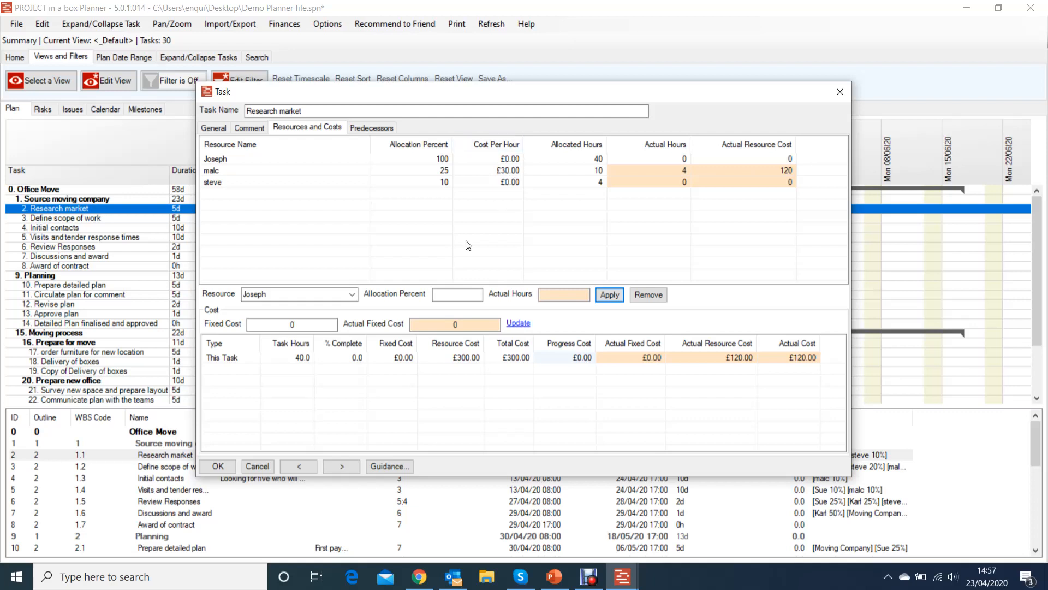
click(212, 465)
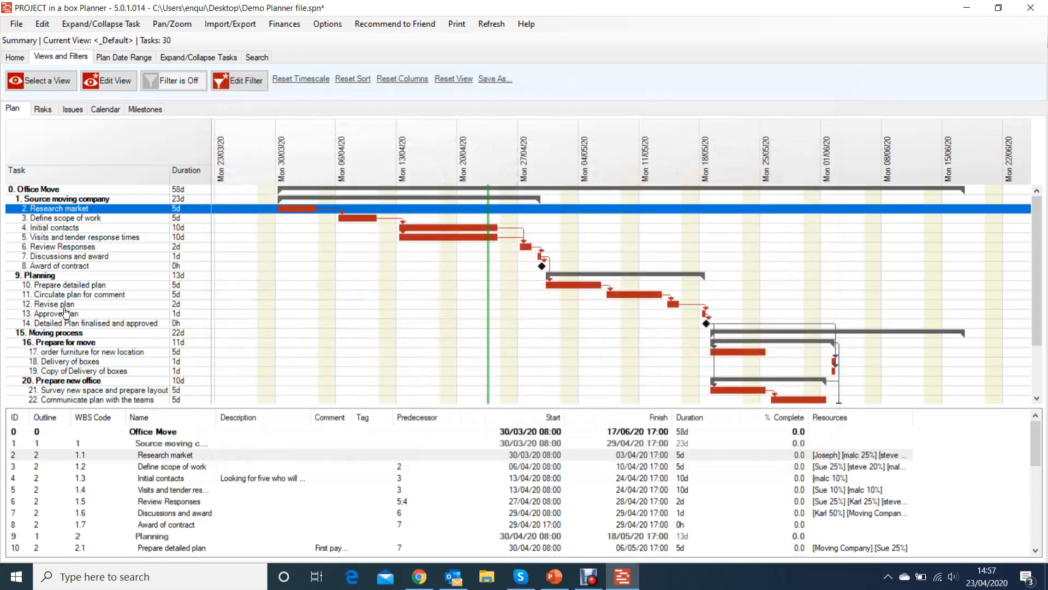
In Manage Resources, set the newly added resource's cost per hour to 15.00, enter the person's initials and apply both.
click(17, 24)
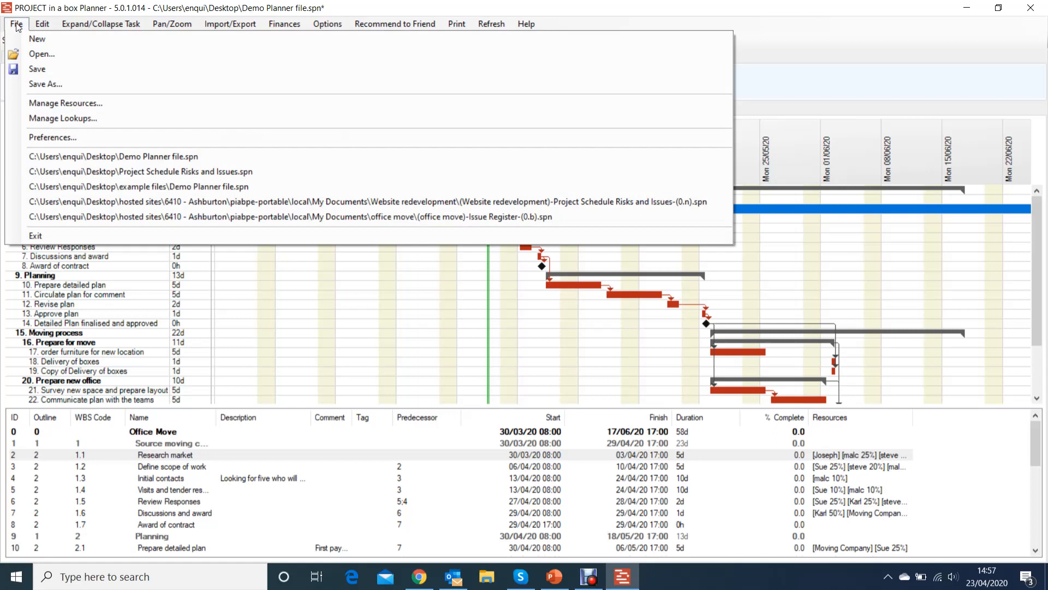
click(56, 104)
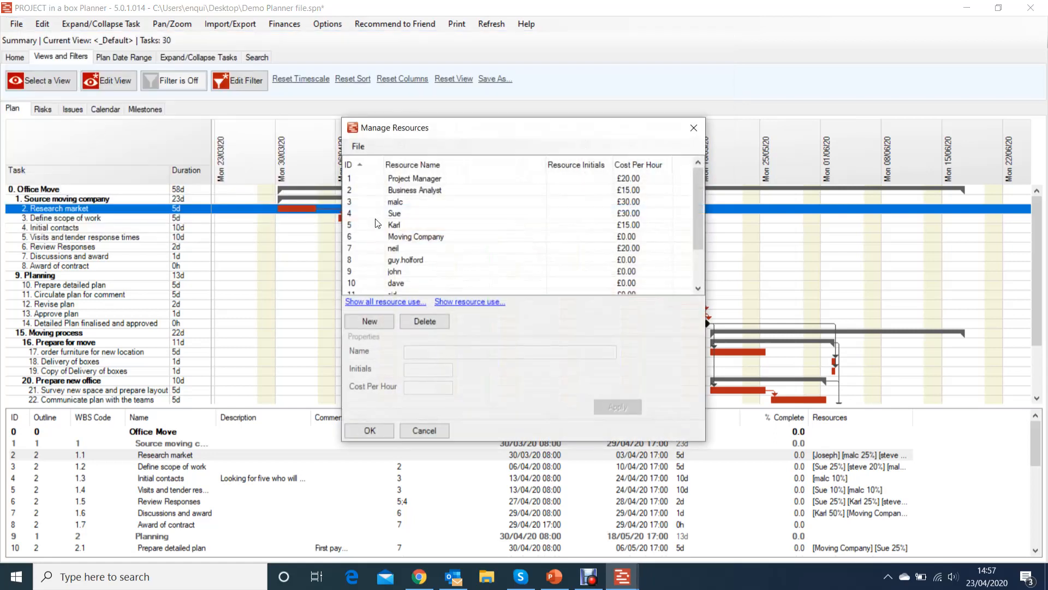
drag(619, 117, 610, 31)
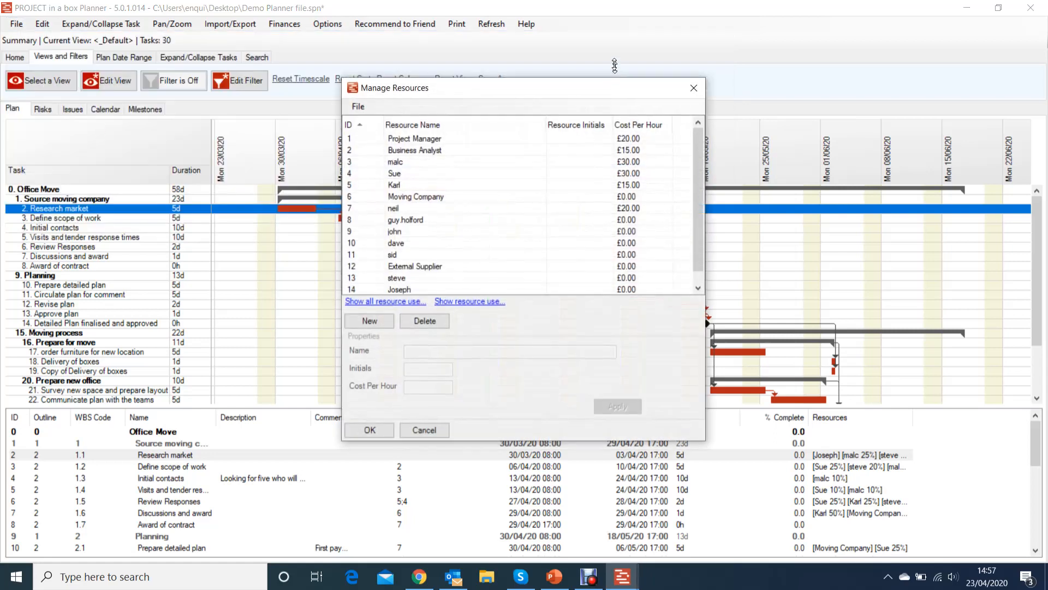
click(385, 243)
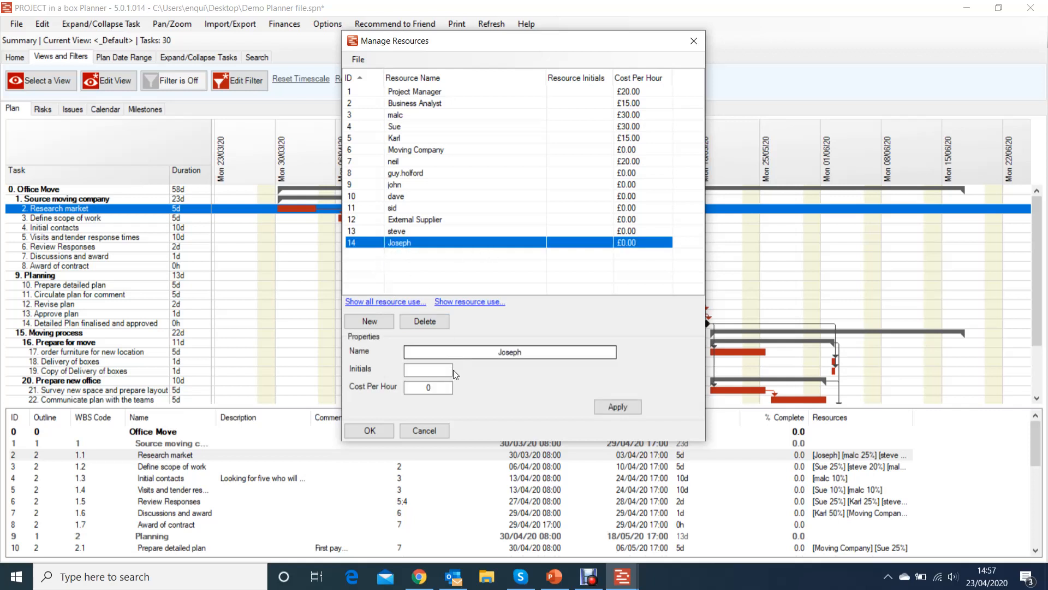
double_click(424, 387)
text(15.00)
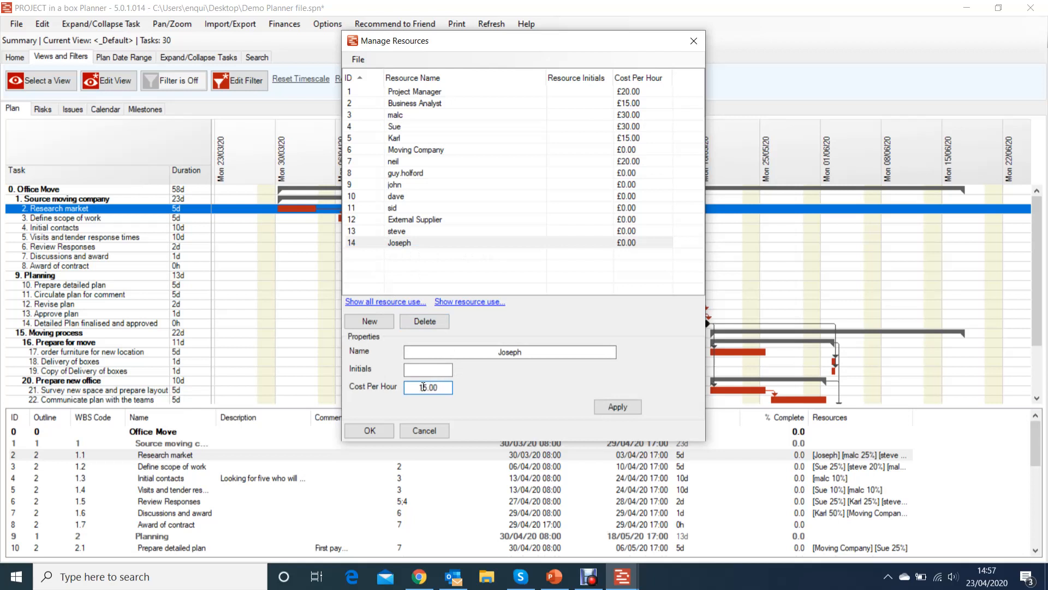
click(430, 371)
text(JS)
click(620, 408)
Close the Manage Resources dialog and save the plan file.
click(355, 65)
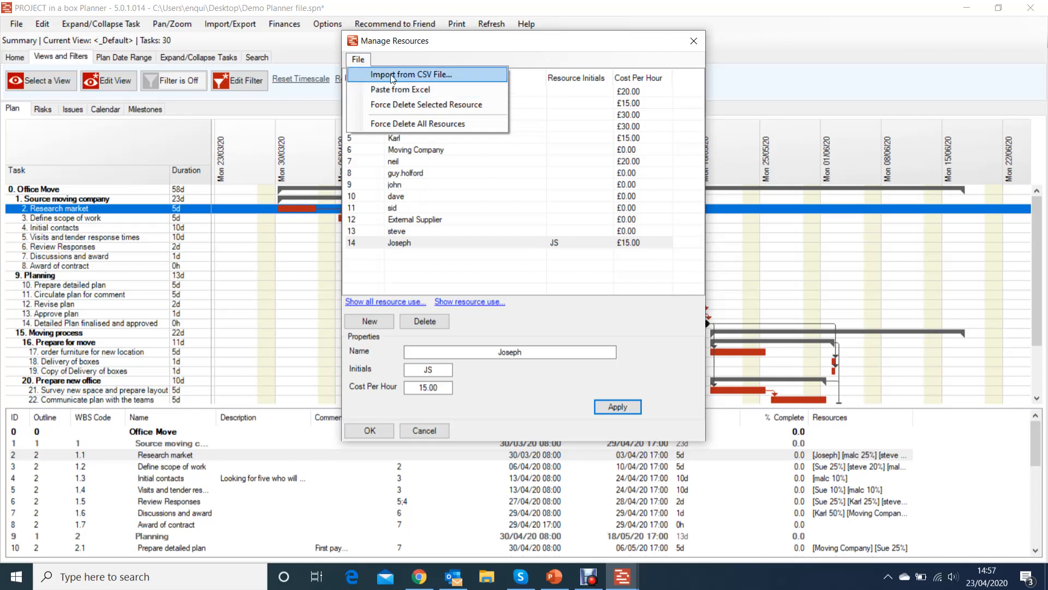
click(512, 63)
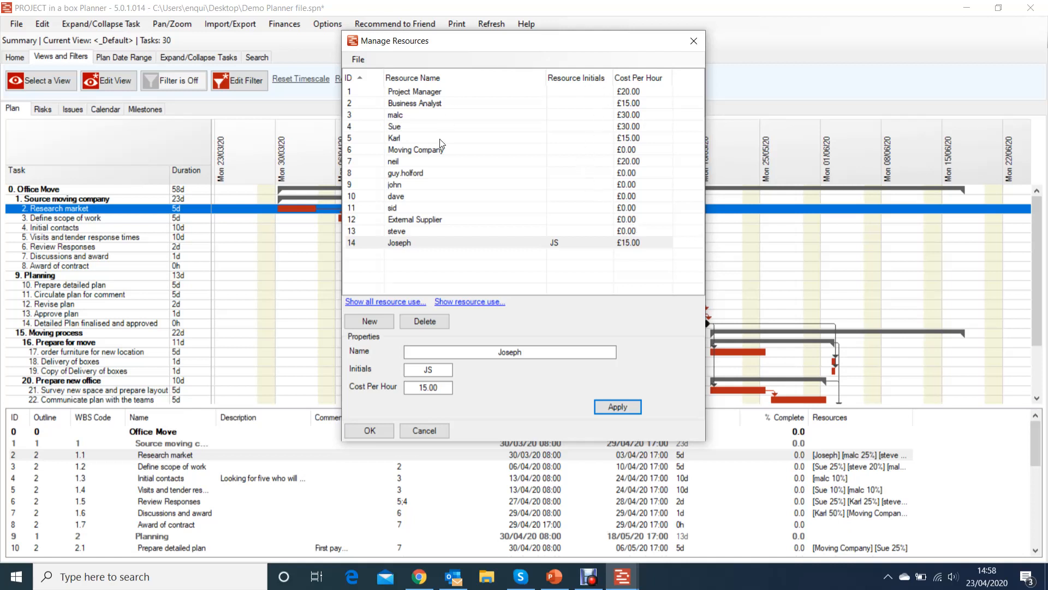
click(693, 42)
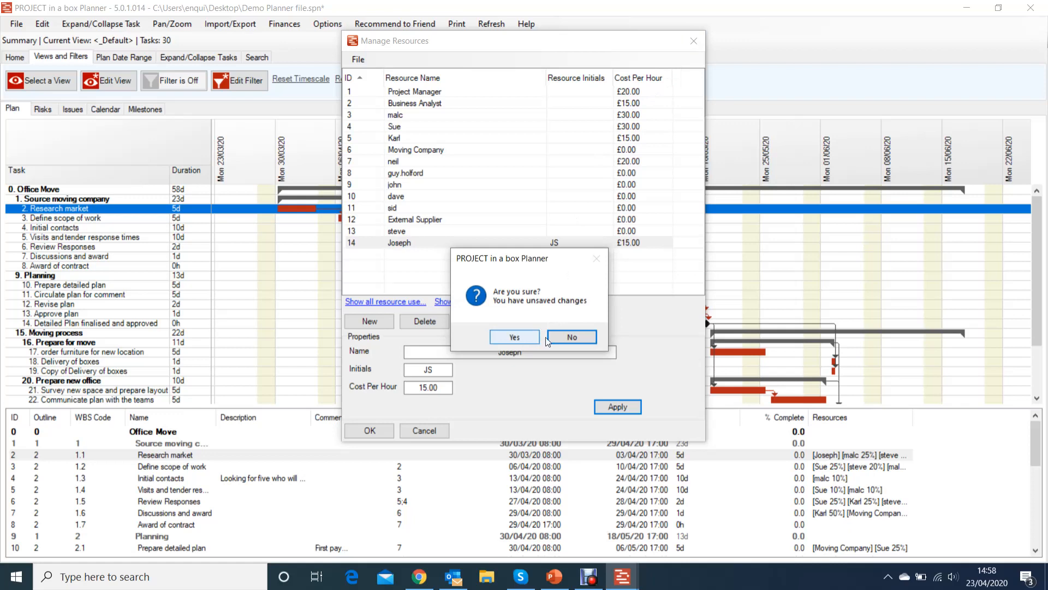
click(524, 336)
click(370, 430)
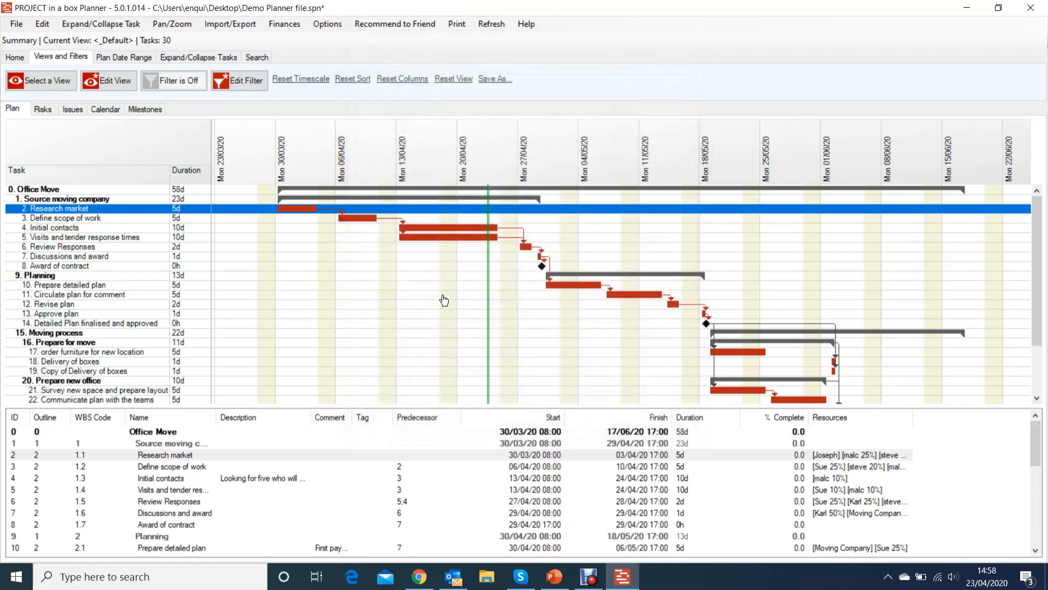
click(15, 57)
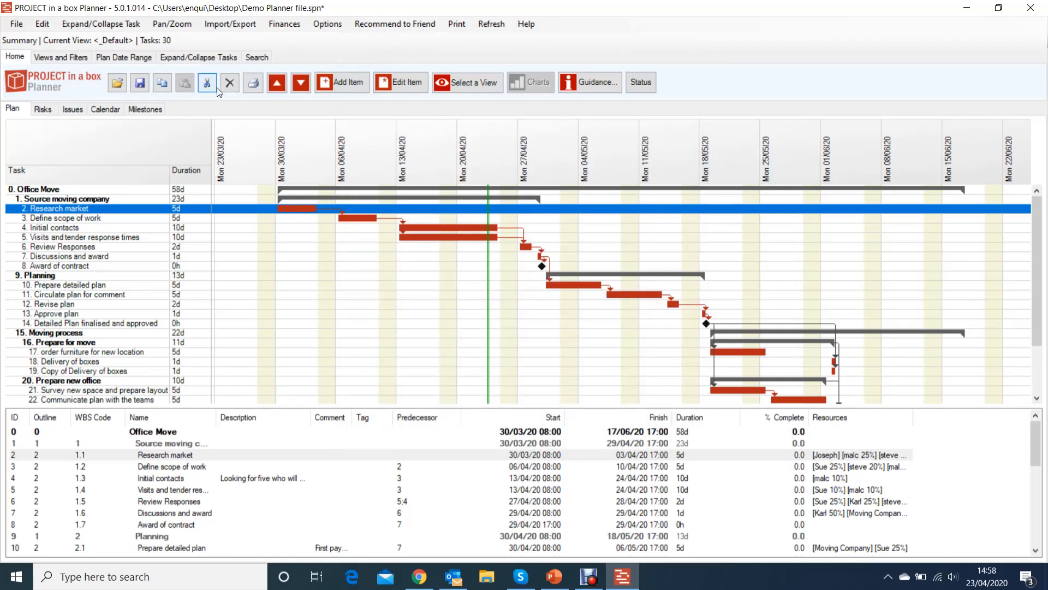
click(140, 84)
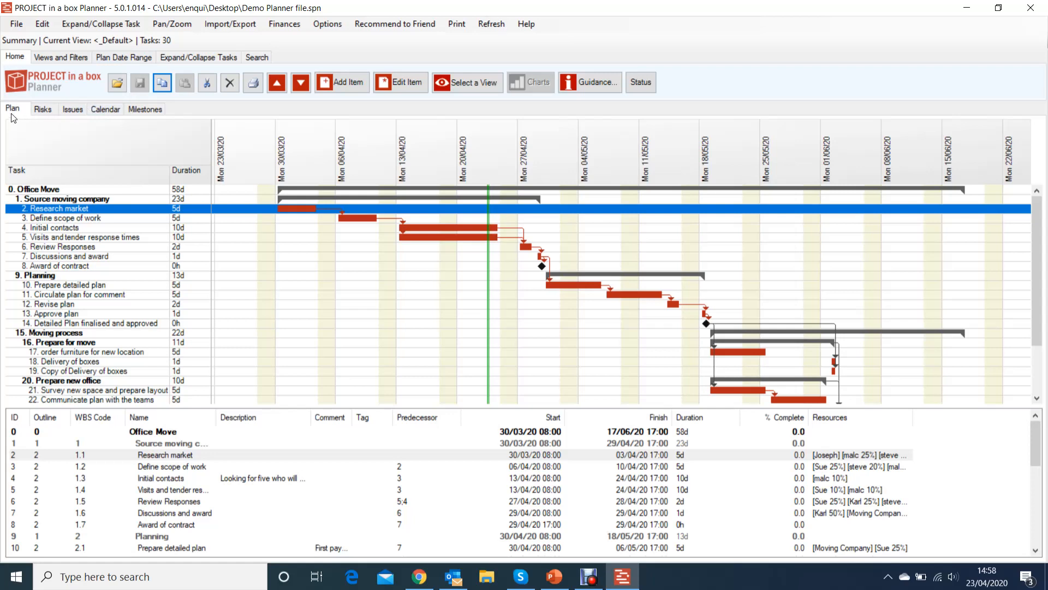
View the project's risk register and issue register with their status summaries.
click(43, 109)
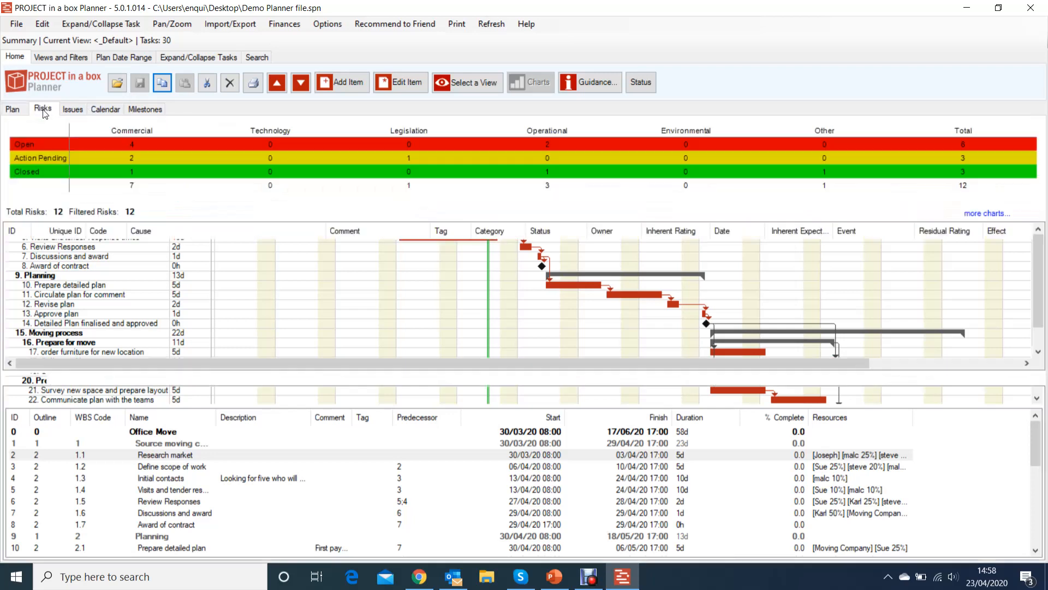
click(71, 111)
click(54, 110)
click(72, 109)
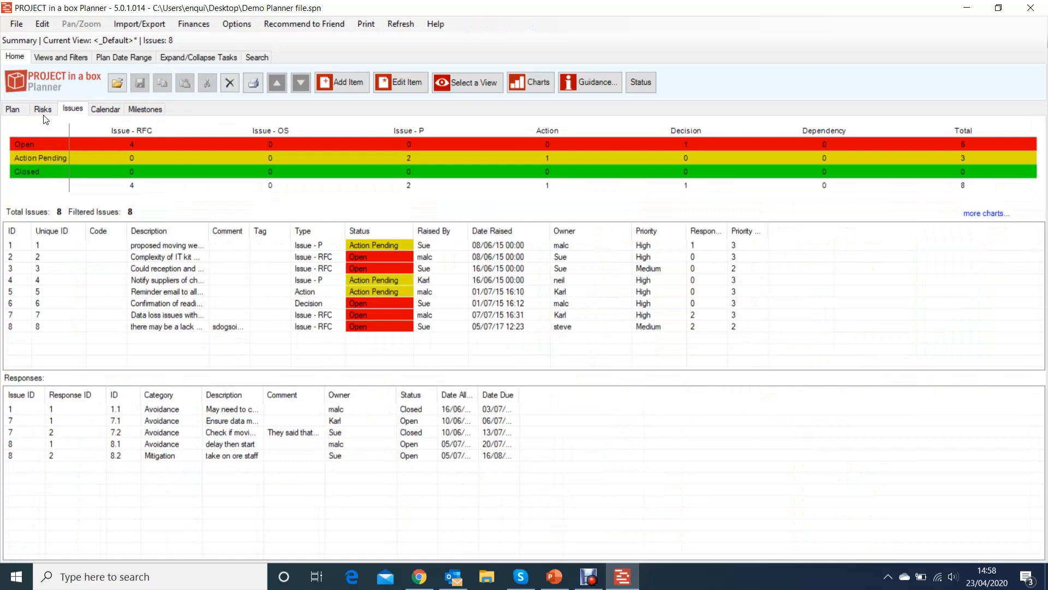
Return to the risk register and inspect the Risk Impact lookup and its Severe entry in Manage Lookups, leaving the values as they are.
click(49, 109)
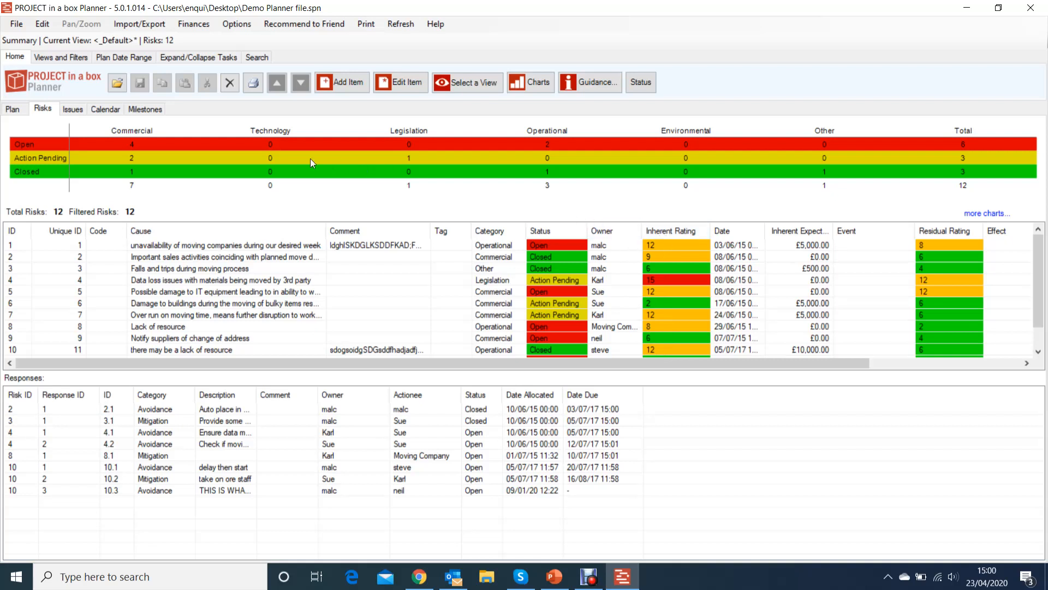
click(25, 24)
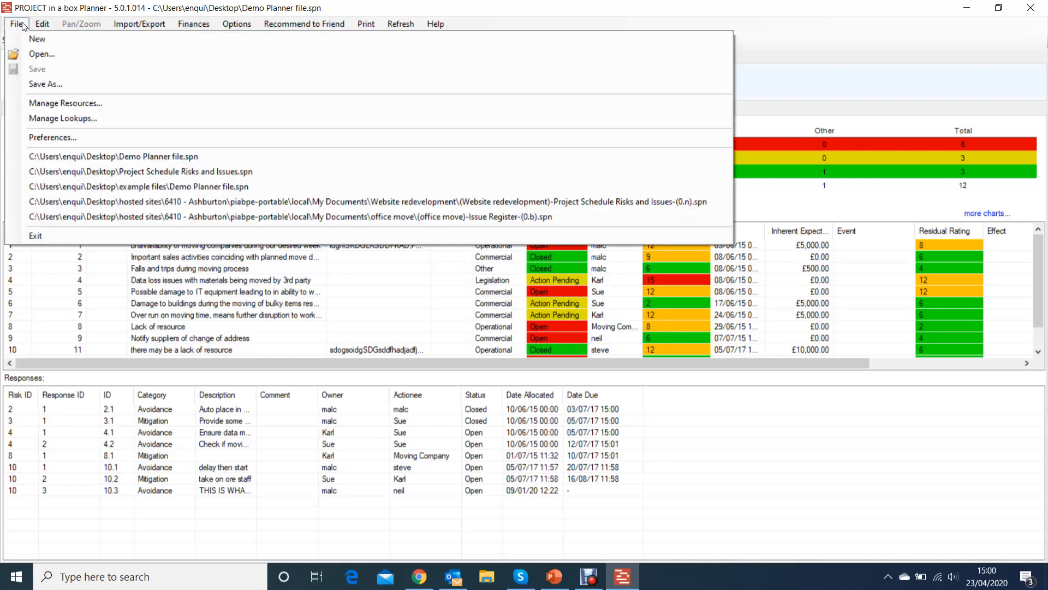
click(52, 118)
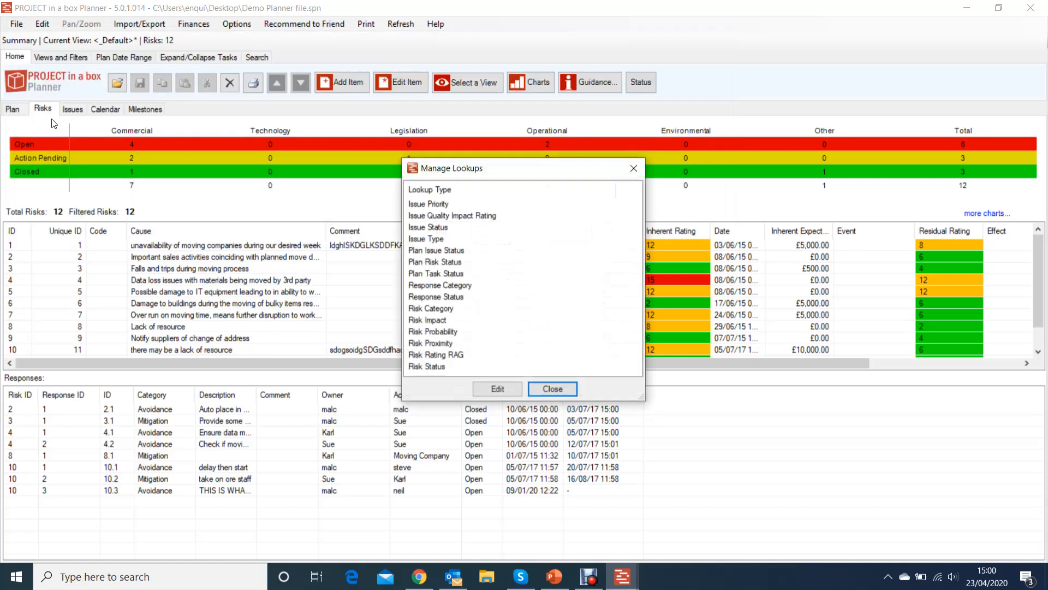
double_click(434, 320)
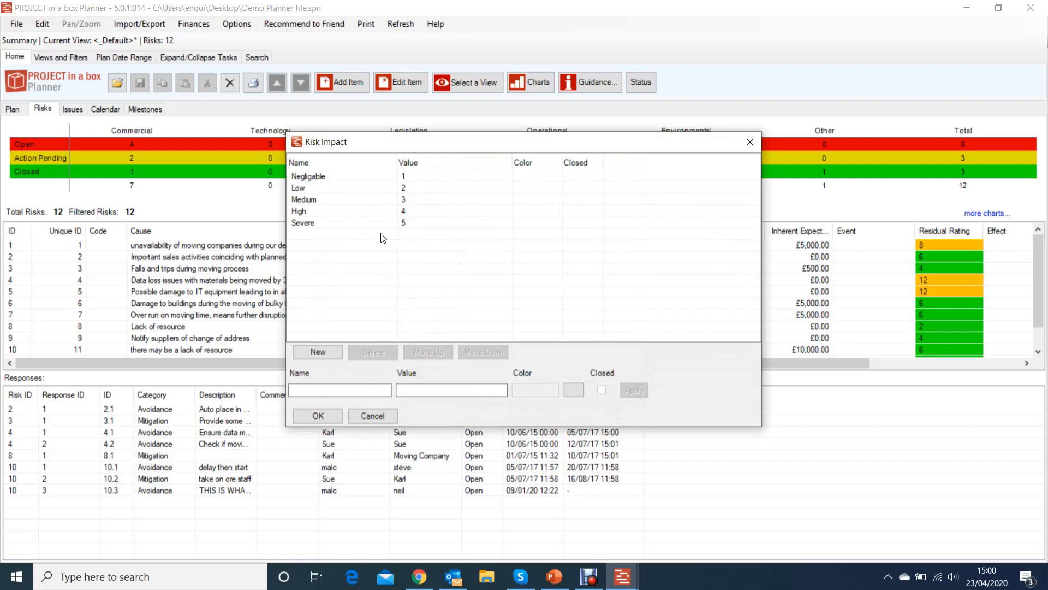
click(407, 224)
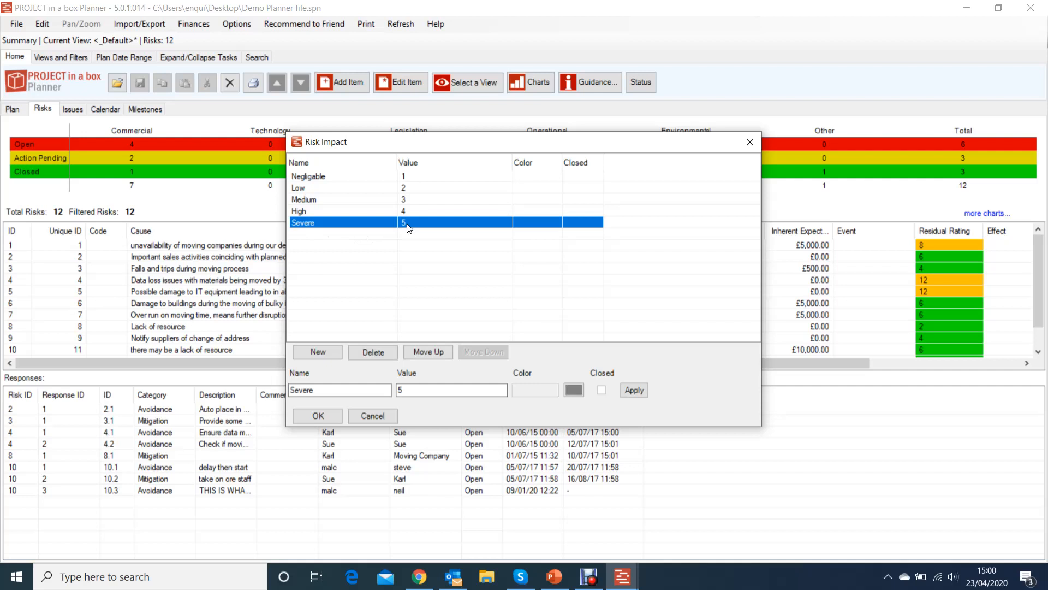
click(750, 143)
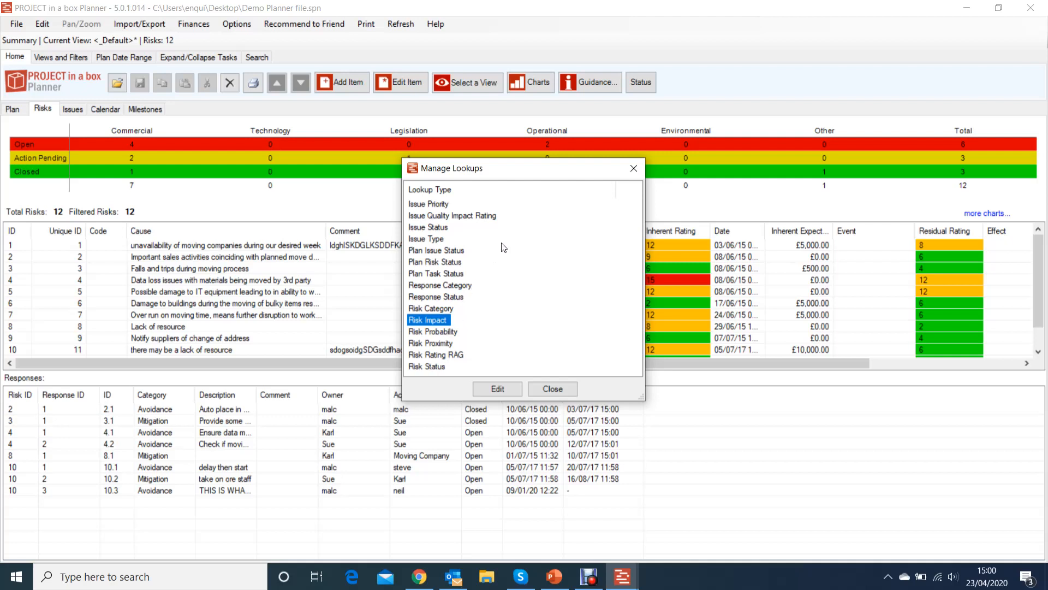
click(632, 169)
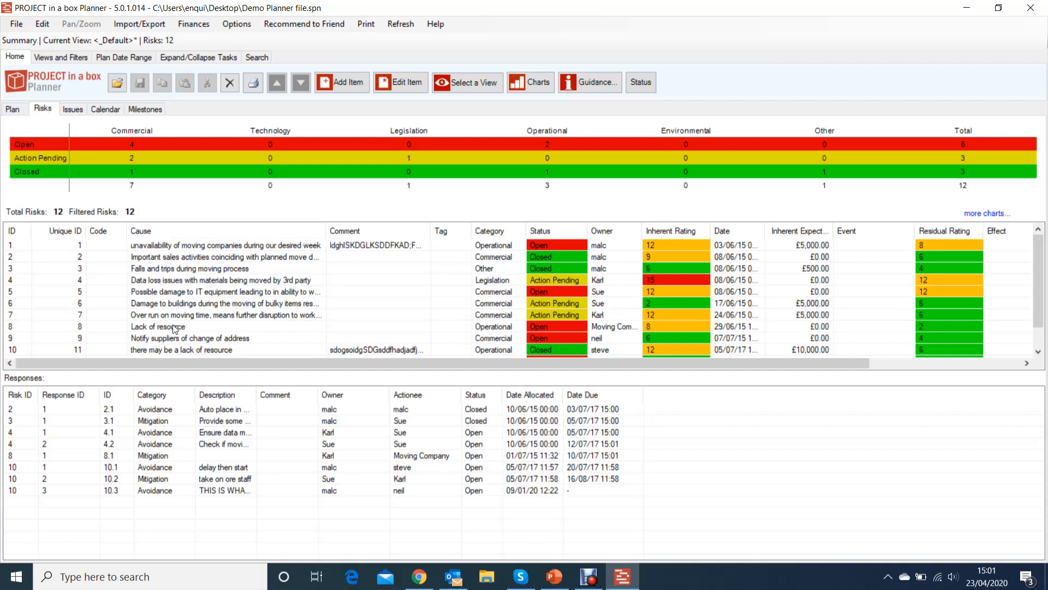
Bring the RiskRegister-with-lessons.spn window onto this screen and maximize it.
scroll(175, 330, down, 1)
scroll(175, 311, up, 1)
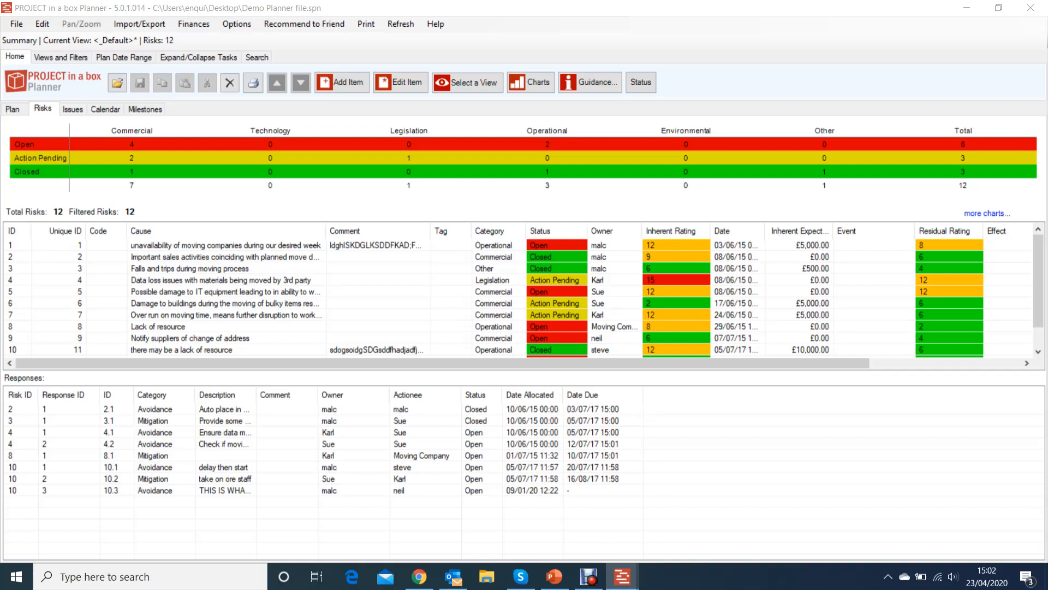
drag(1047, 159, 441, 32)
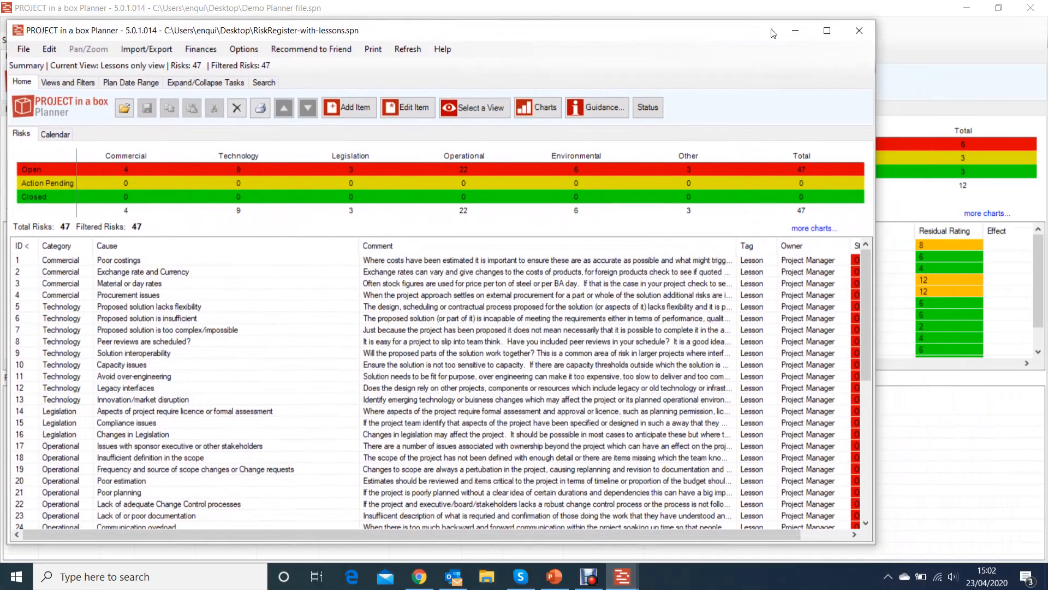
click(837, 32)
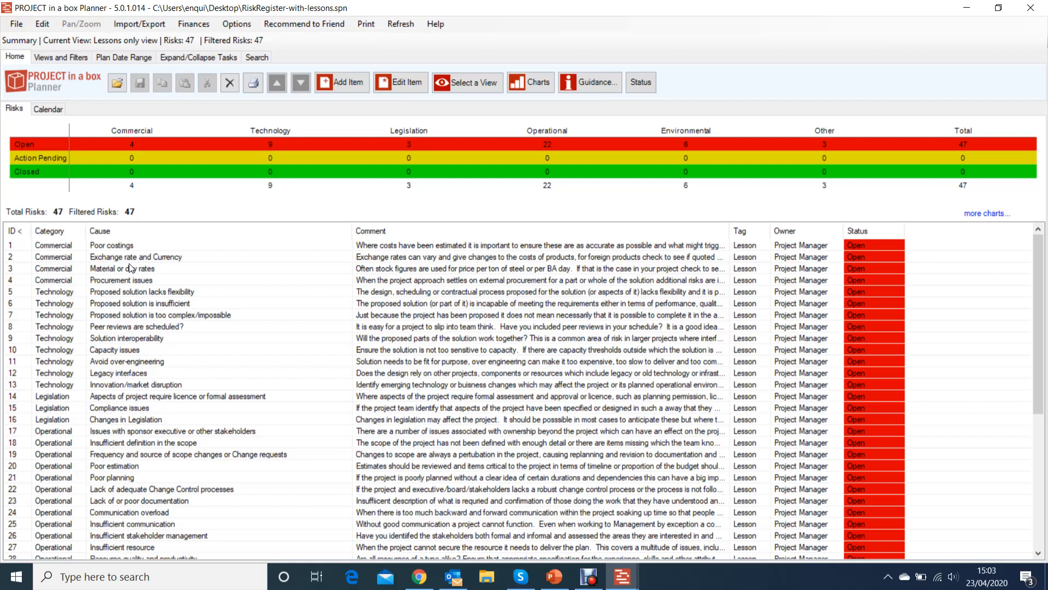
View the available copy options for the Exchange rate and Currency risk without choosing one.
click(127, 259)
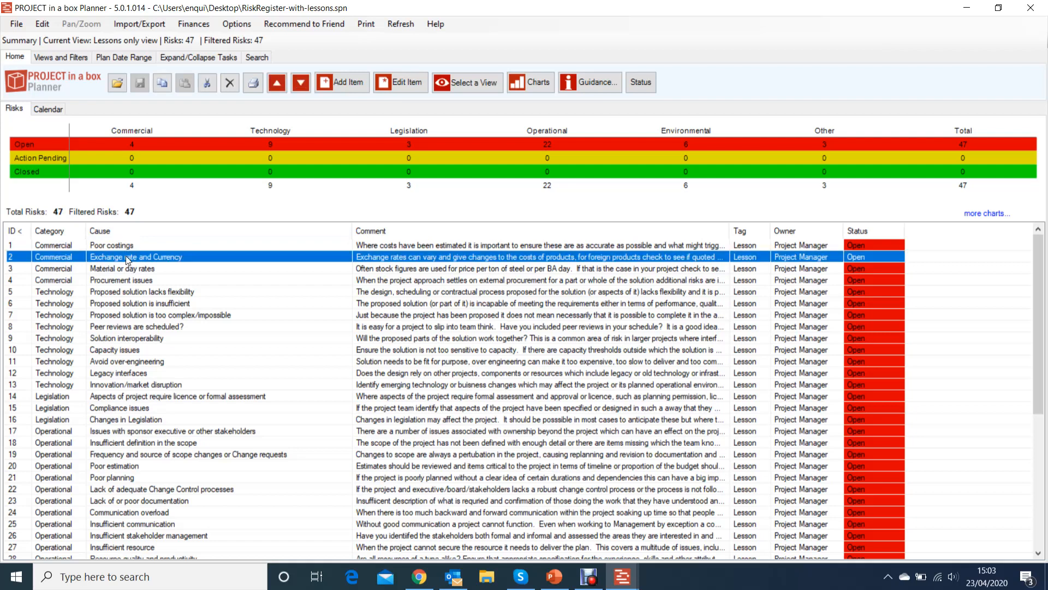
right_click(127, 259)
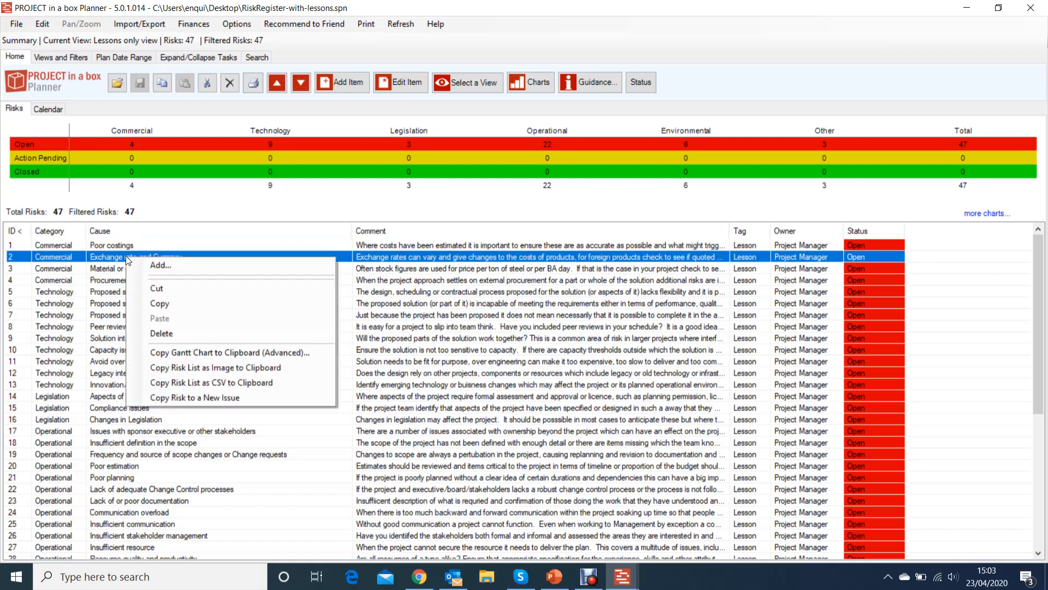
click(339, 331)
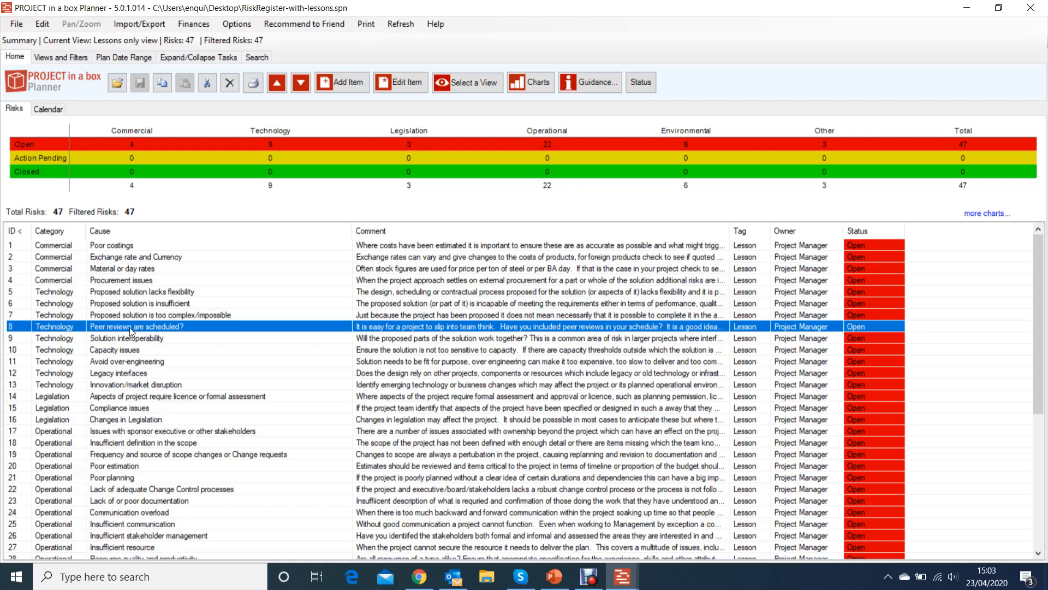
Review the responses of the "Peer reviews are scheduled?" risk, dismiss its details and close the lessons risk register.
double_click(113, 325)
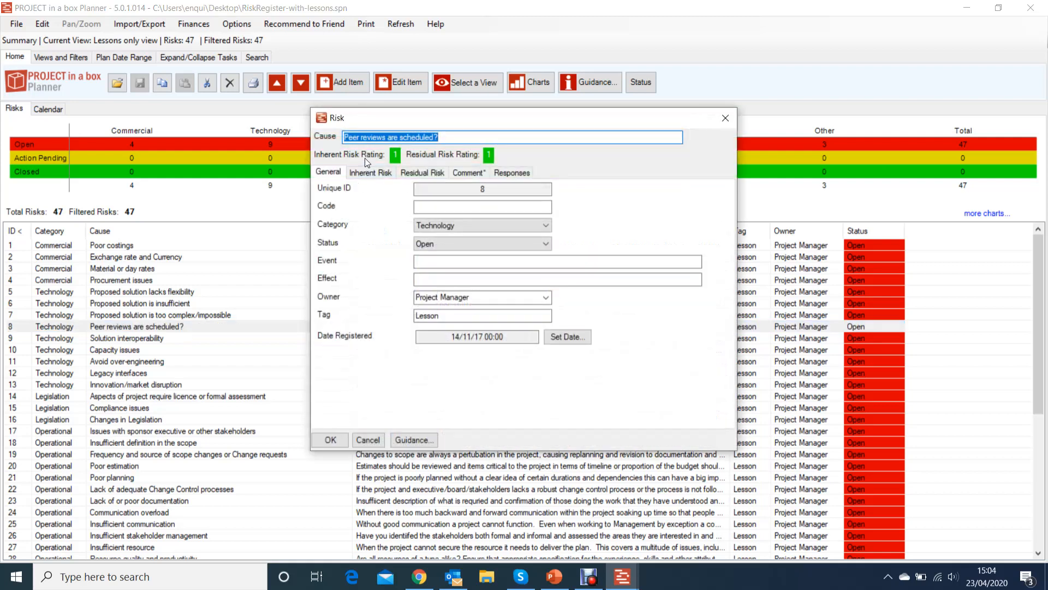
click(508, 174)
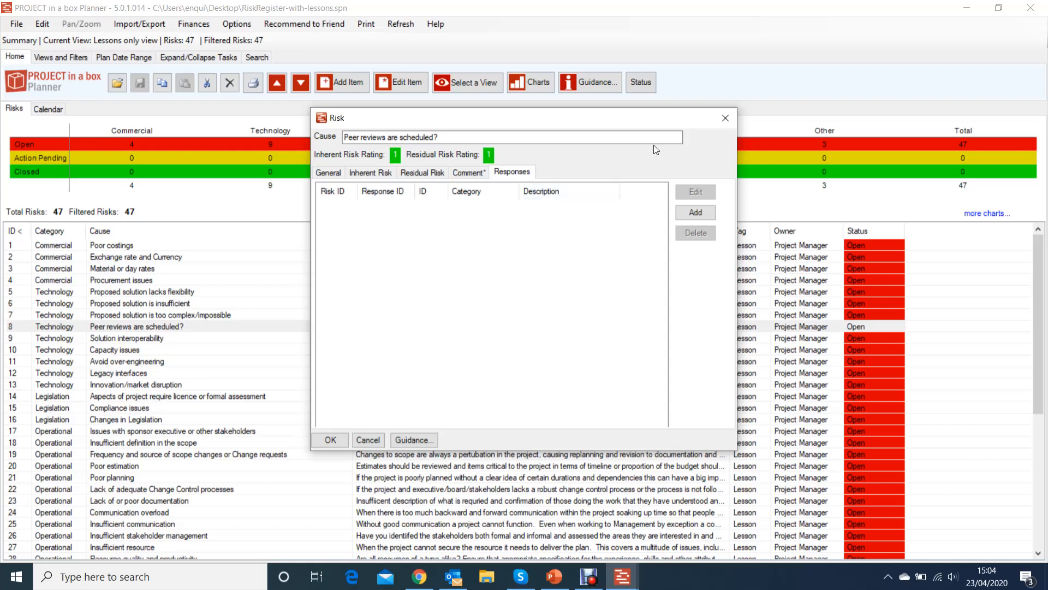
click(731, 119)
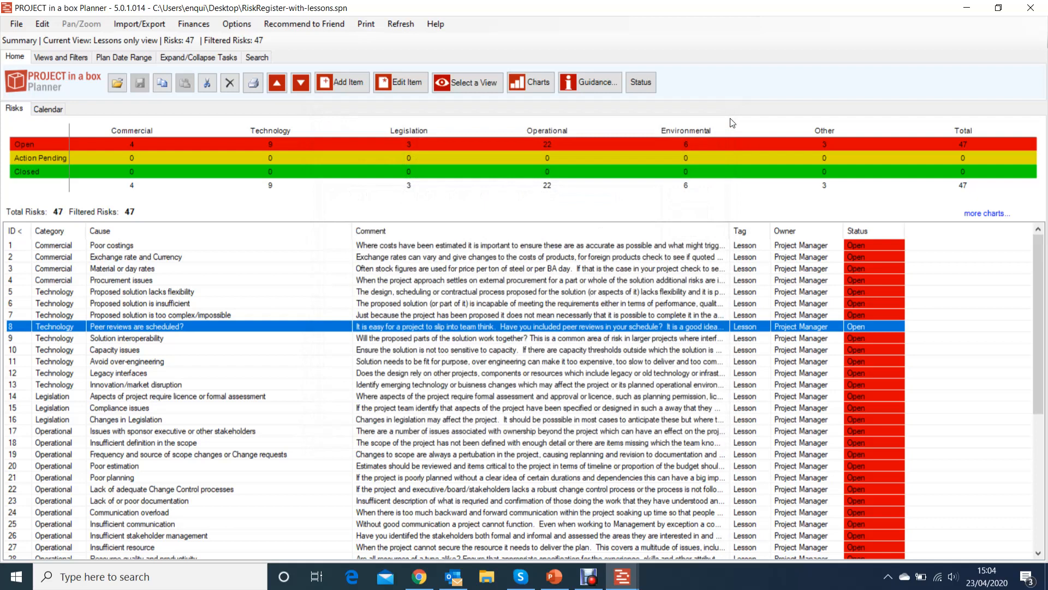
click(1035, 12)
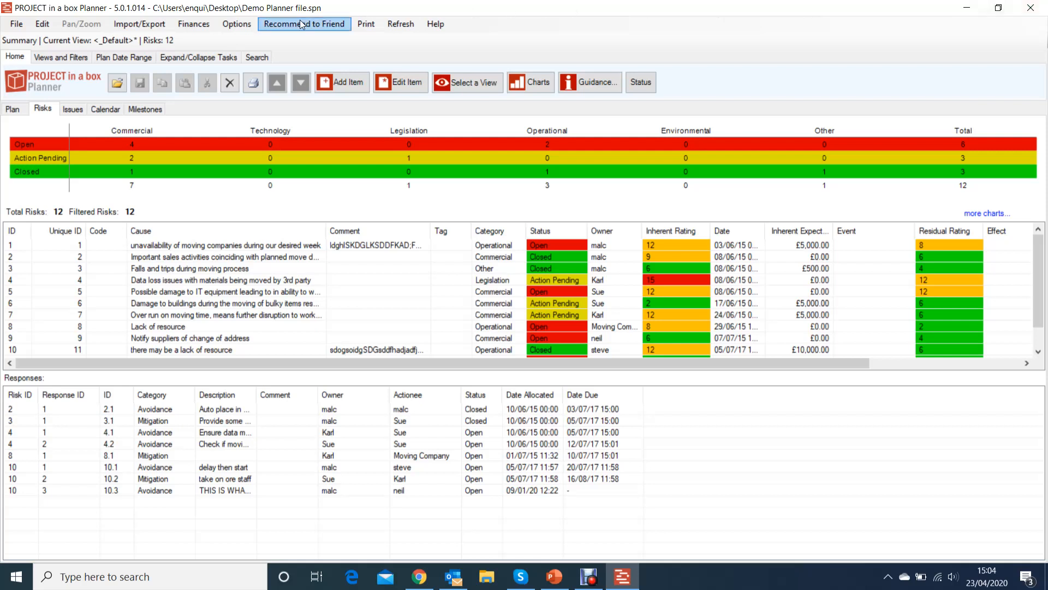
Look through the demo project's issue and risk registers and return to its Gantt plan.
click(73, 111)
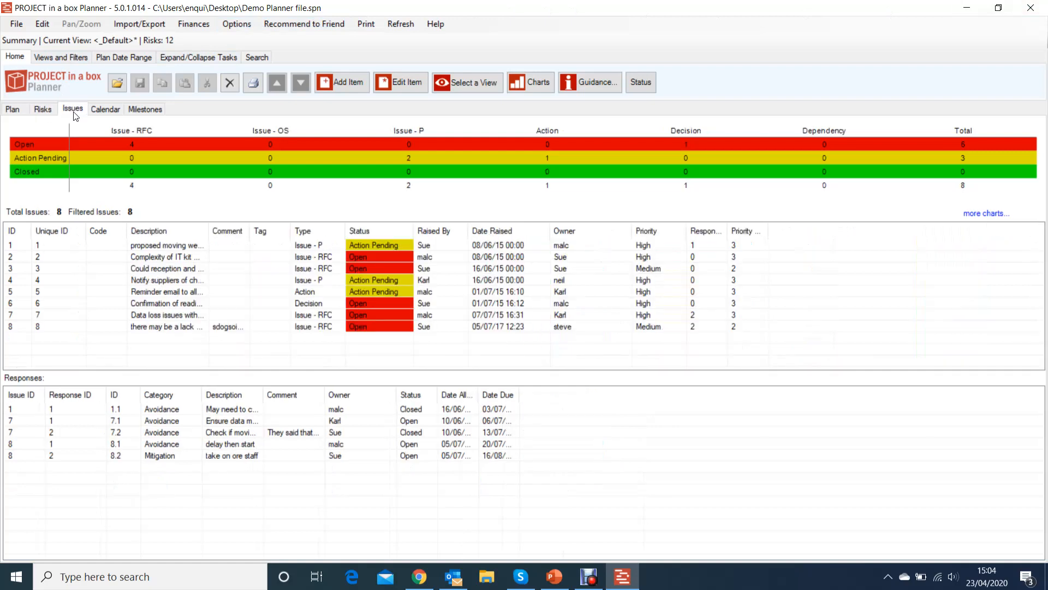
click(44, 111)
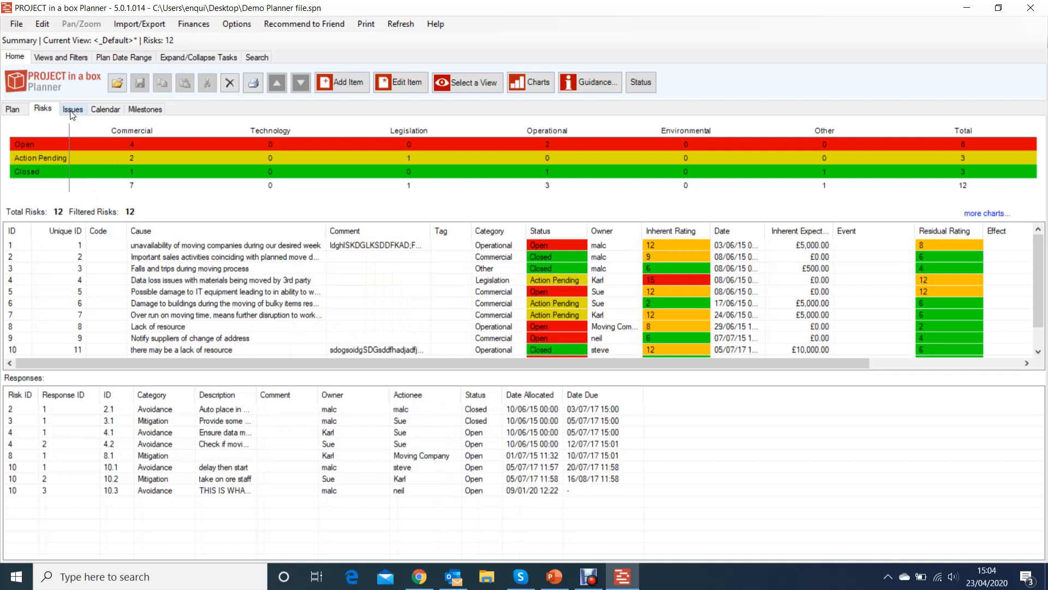
click(13, 112)
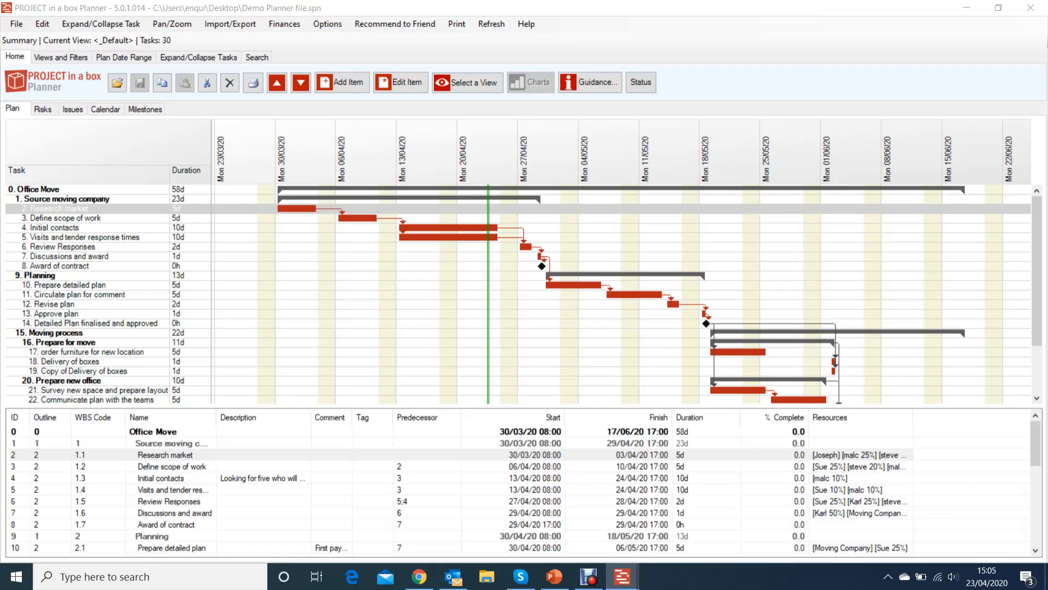
Bring the Project Schedule Risks and Issues.spn window onto this screen, maximize it and widen the Resources column to fit its entries.
drag(1047, 57, 438, 14)
click(453, 32)
click(747, 40)
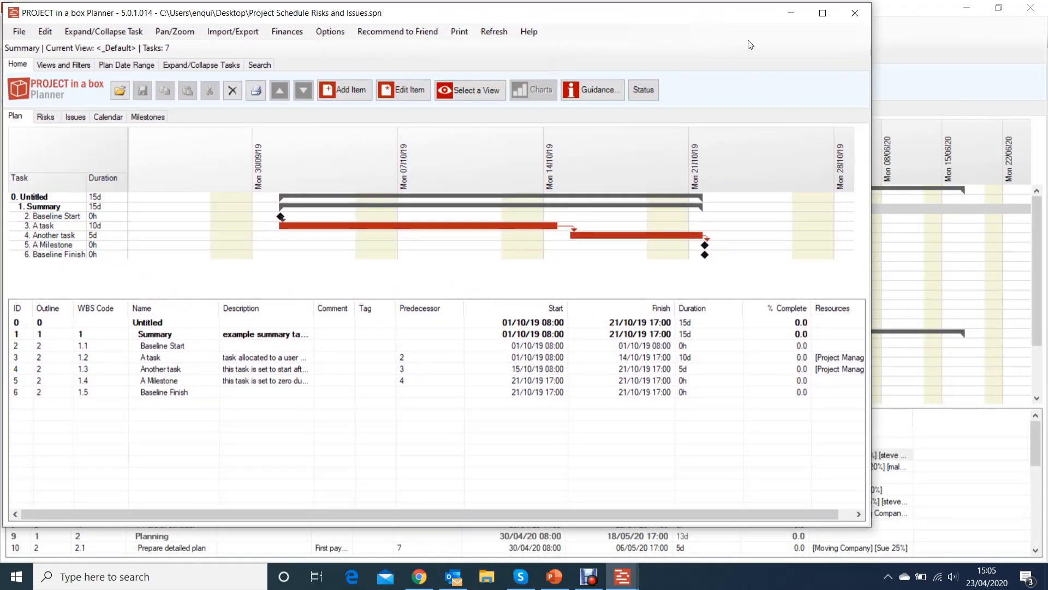
click(823, 14)
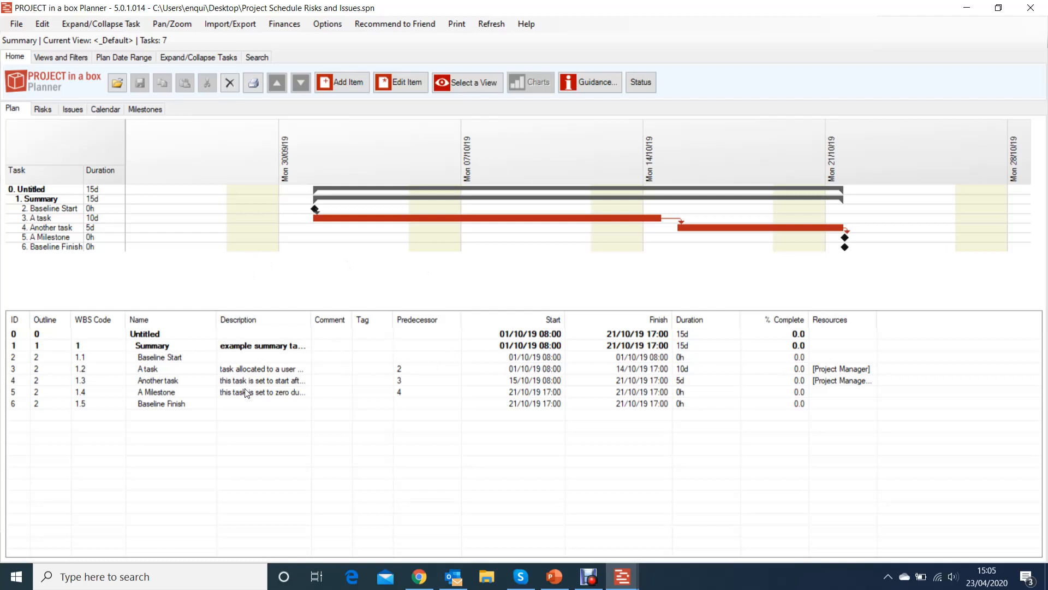
drag(878, 318, 952, 315)
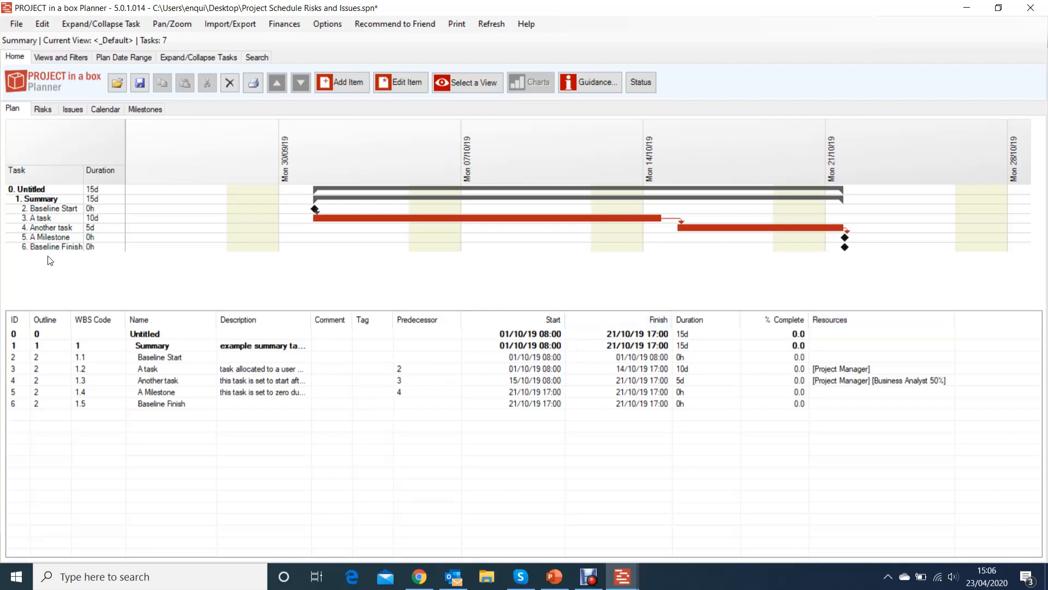
Duplicate the Summary task with all its subtasks by copying and pasting it, and select the copy's Baseline Start milestone.
click(46, 201)
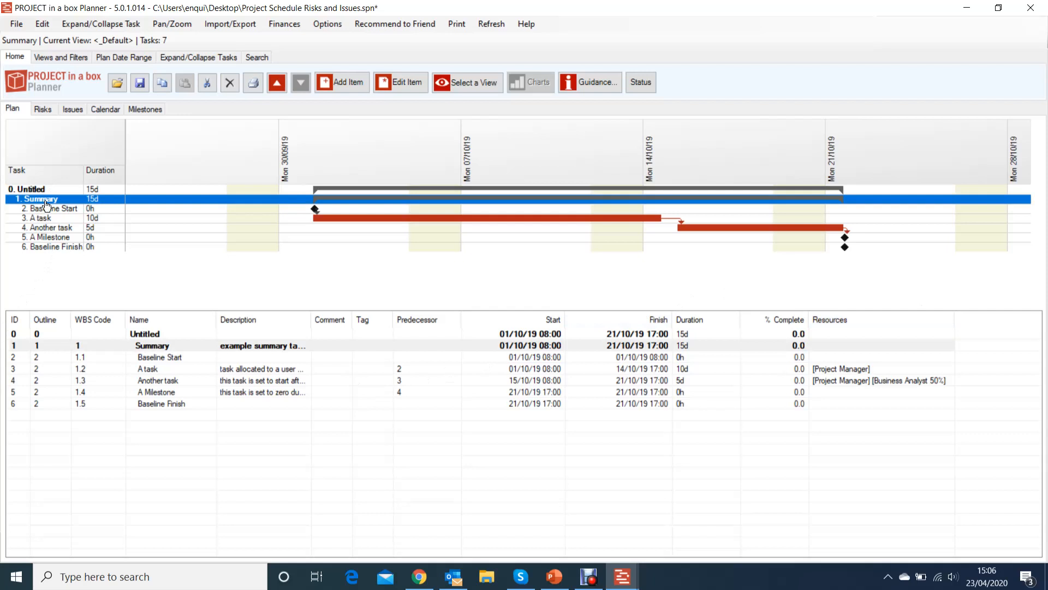
right_click(46, 202)
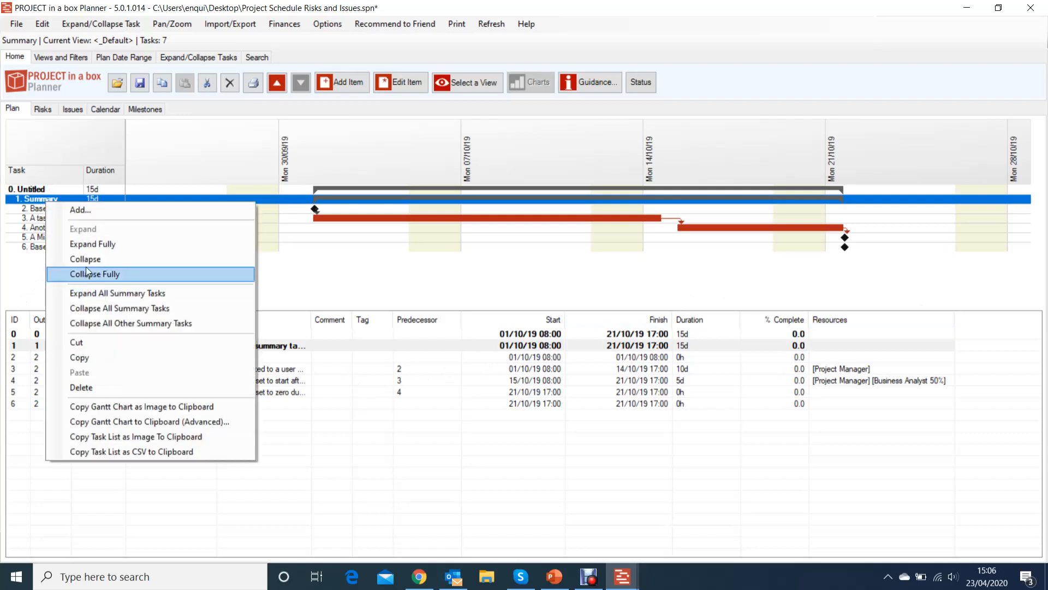
click(79, 357)
right_click(82, 268)
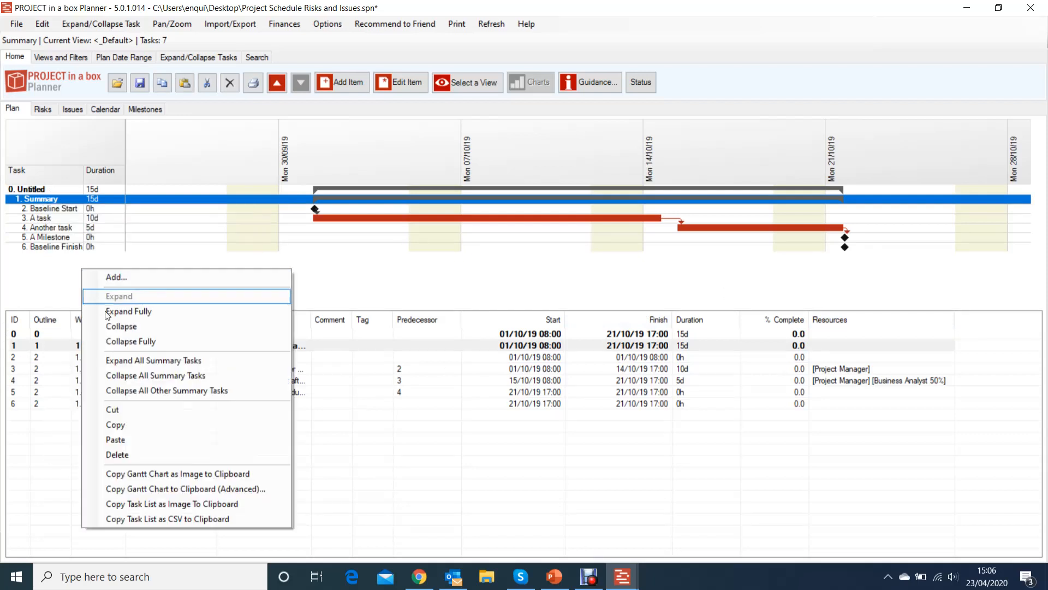
click(122, 438)
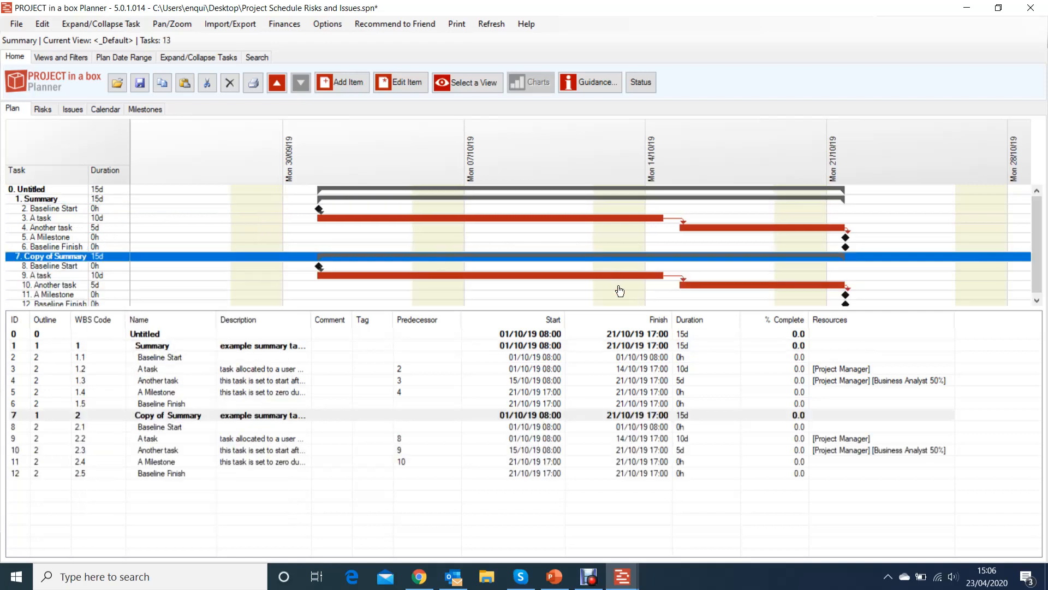
click(318, 267)
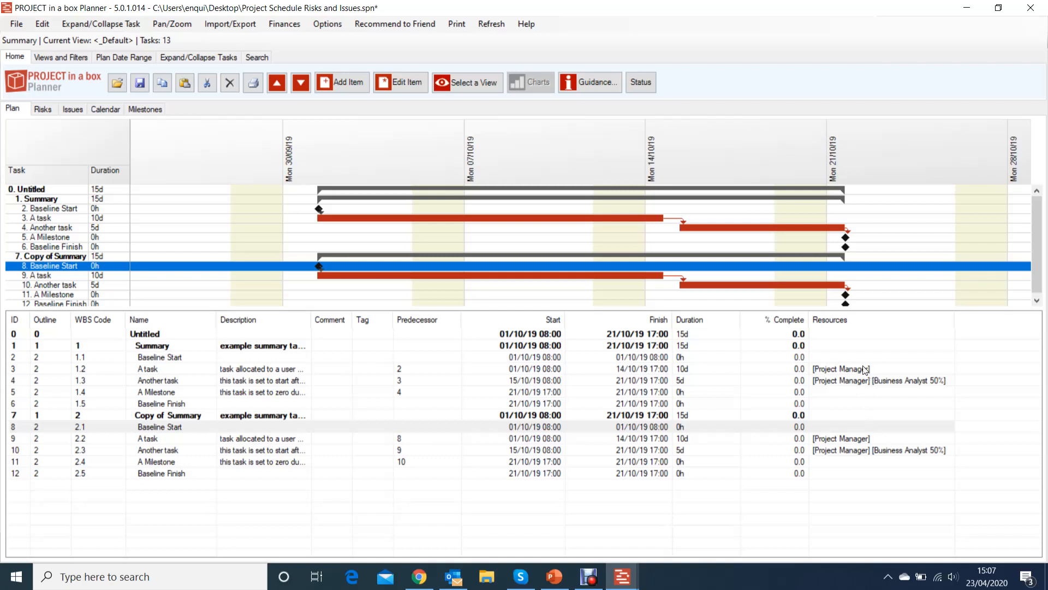
Inspect the Project Manager allocation in the resources and costs of "A task" under Summary, and close the task without changes.
click(829, 370)
double_click(827, 370)
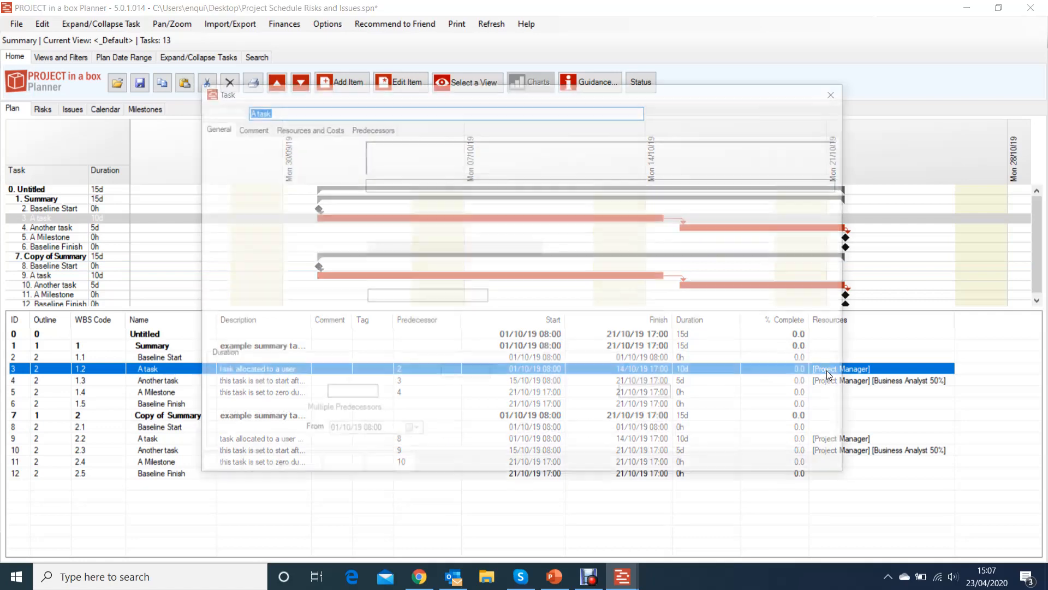
click(299, 129)
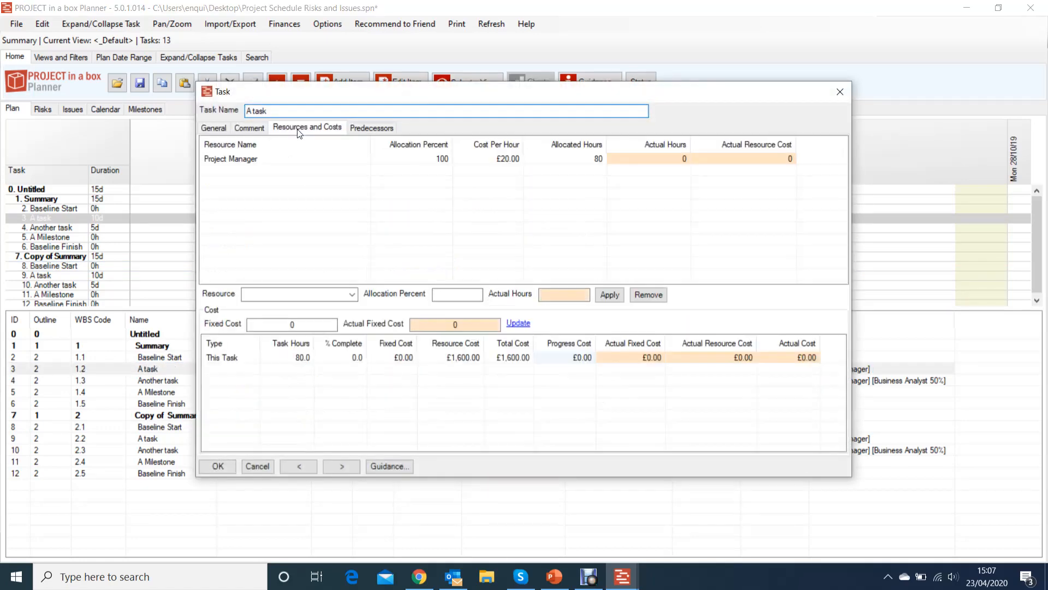
click(248, 160)
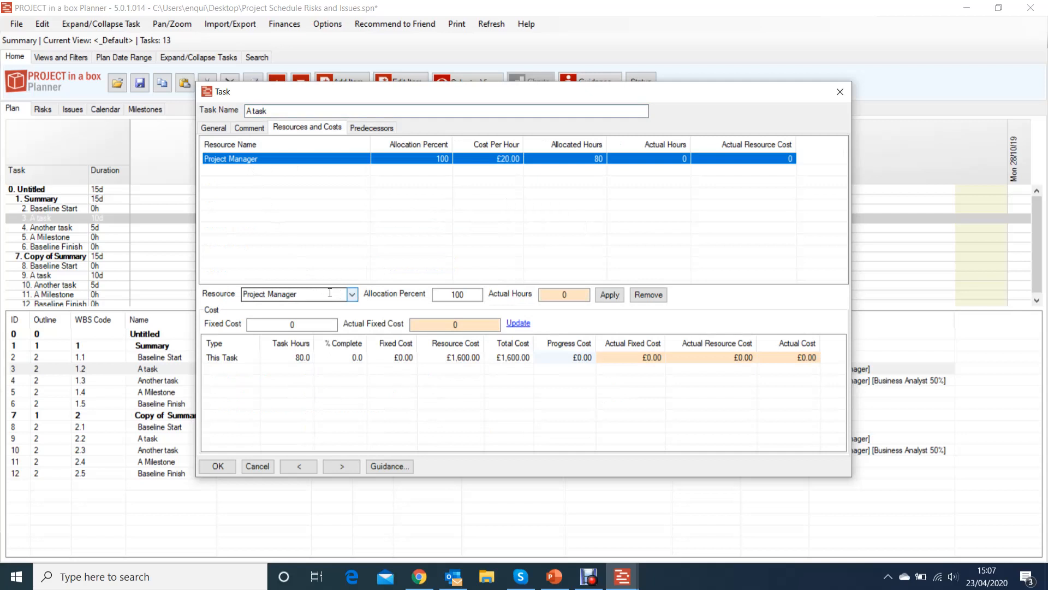
click(308, 294)
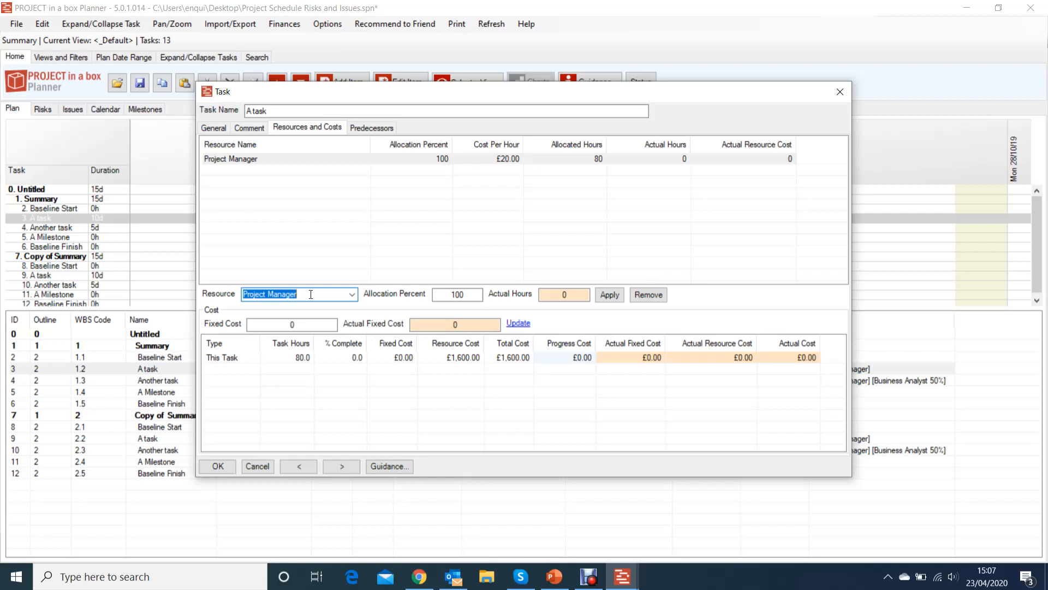
click(840, 93)
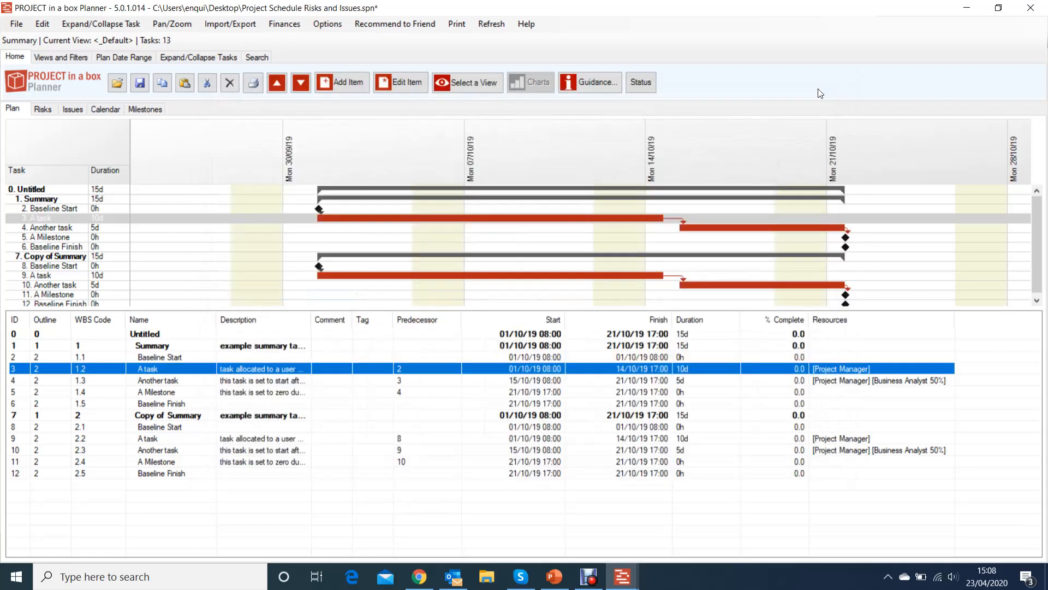
Rename the Project Manager resource to the team member's first name in the plan's managed resources and save the change.
click(17, 25)
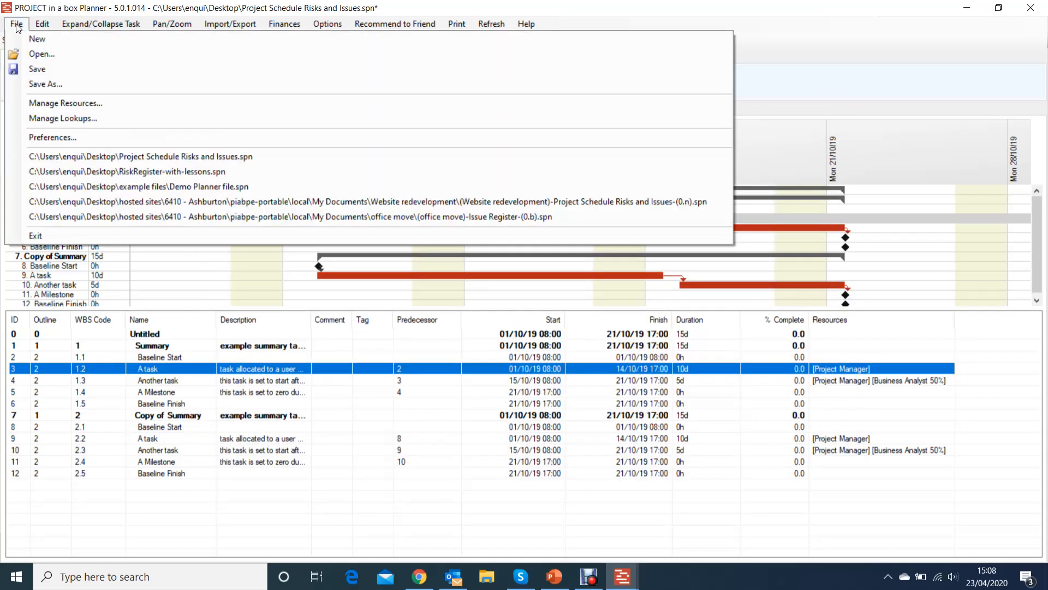
click(70, 104)
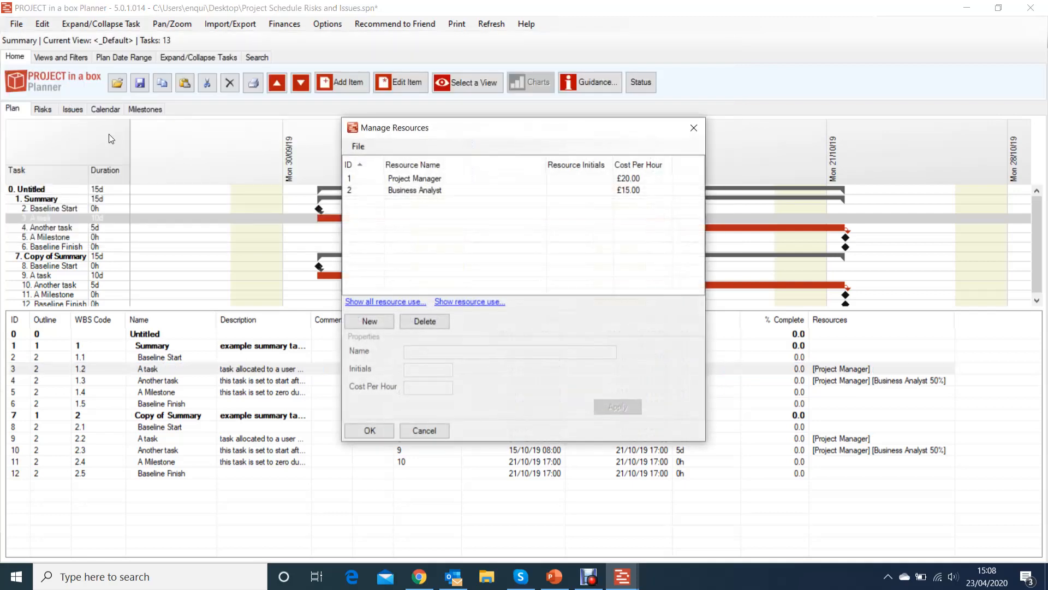
click(405, 178)
drag(539, 353, 477, 356)
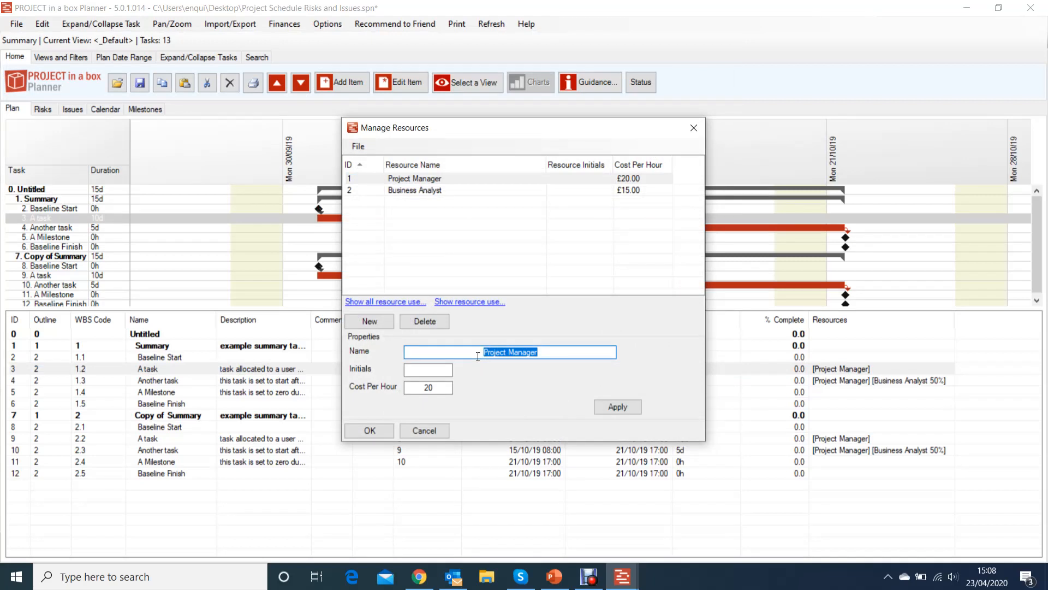
text(Malc)
click(629, 409)
click(379, 435)
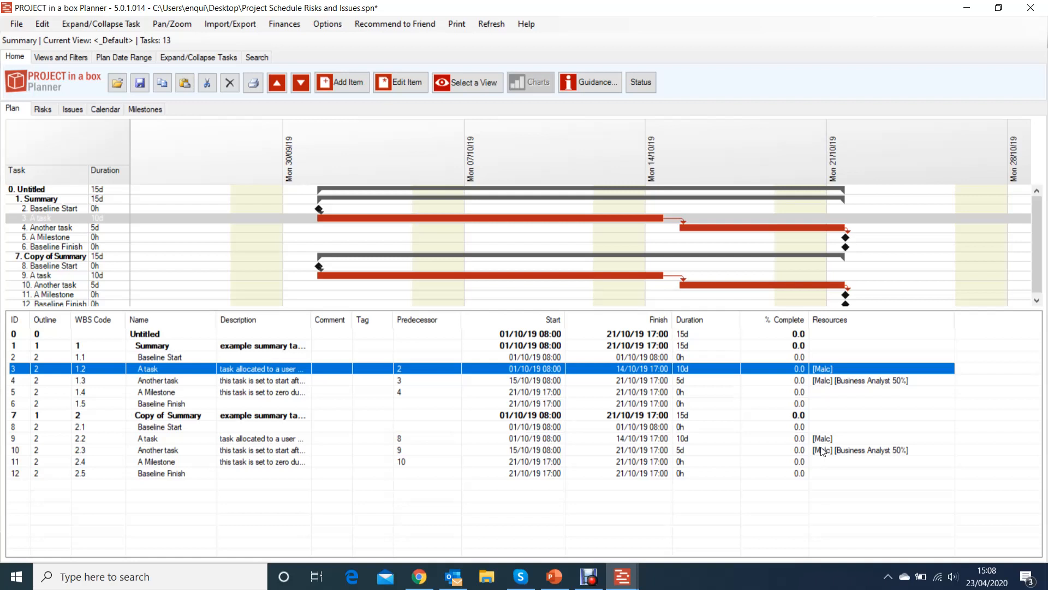
Minimize the Project Schedule Risks and Issues.spn plan and look through the Office Move Gantt chart in Demo Planner file.spn.
click(971, 8)
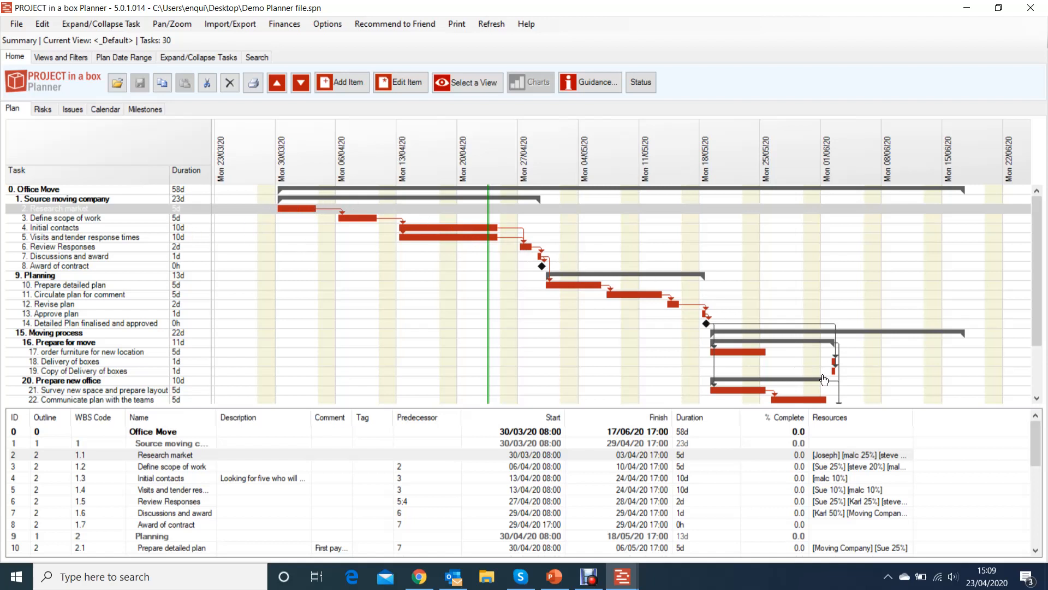
scroll(816, 312, down, 3)
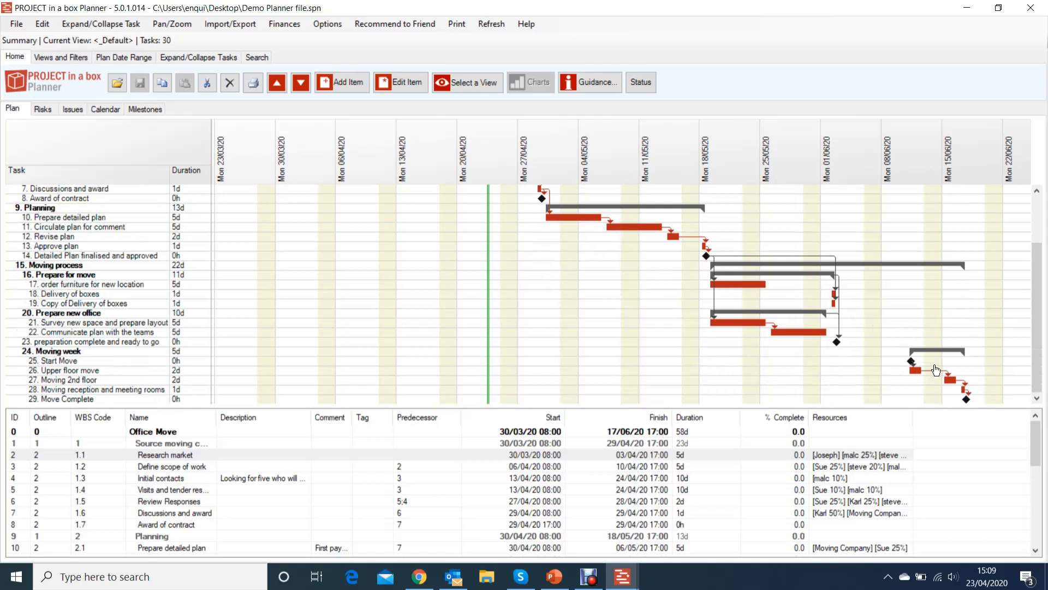
scroll(936, 370, up, 3)
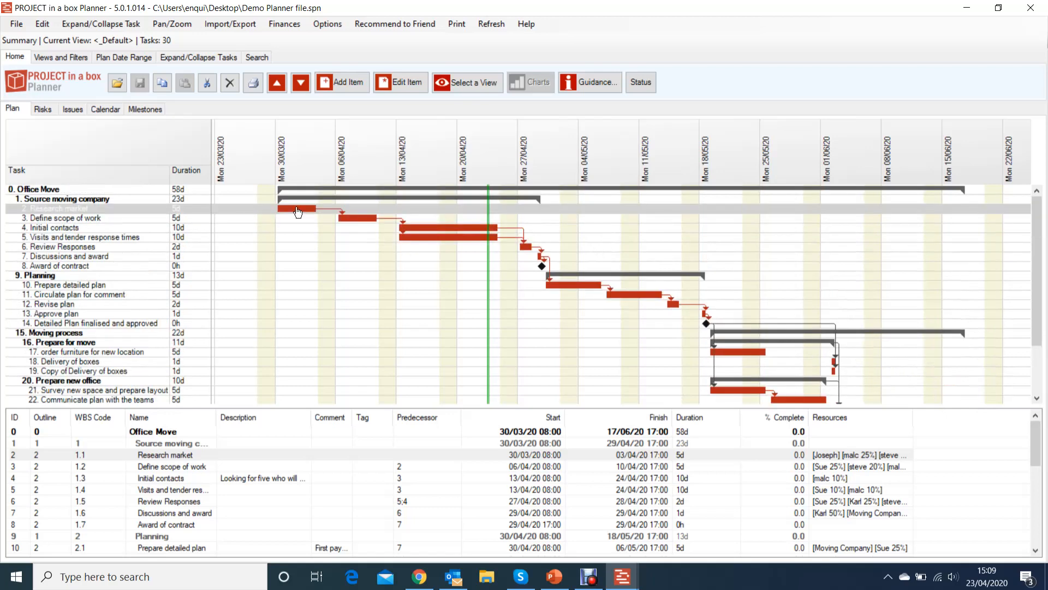
scroll(382, 257, down, 3)
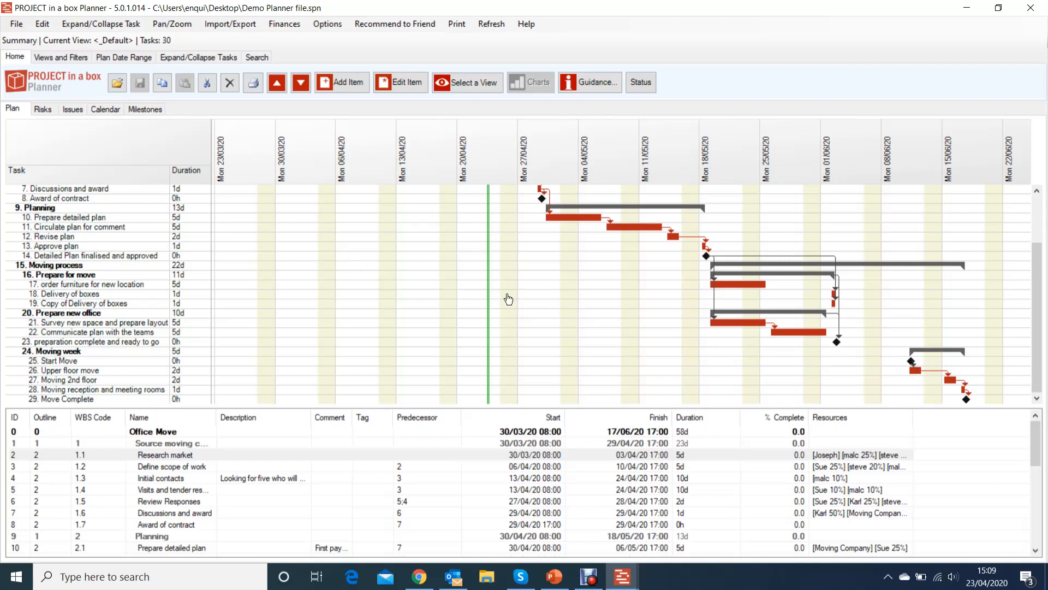
scroll(435, 281, up, 3)
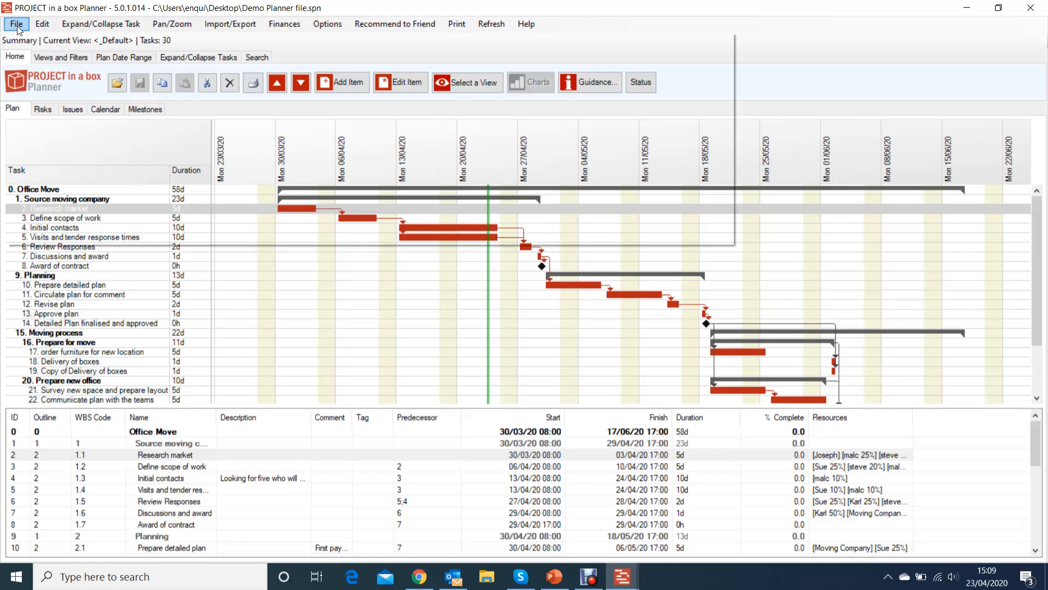
Move all Office Move tasks by 24 days in the plan preferences to make the earliest task today, and review the shifted Gantt chart.
click(18, 25)
click(48, 137)
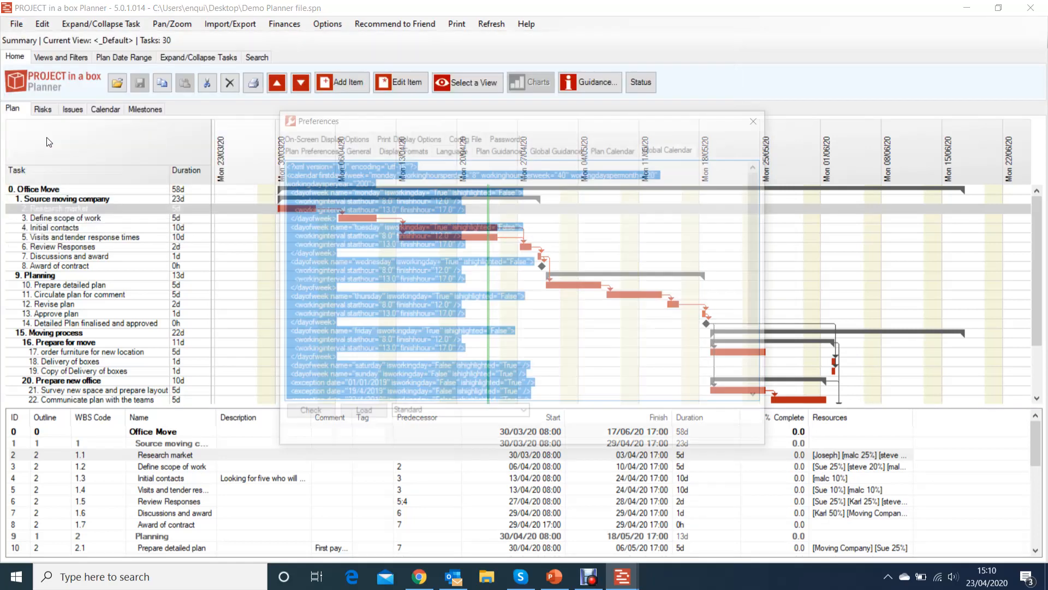
click(301, 150)
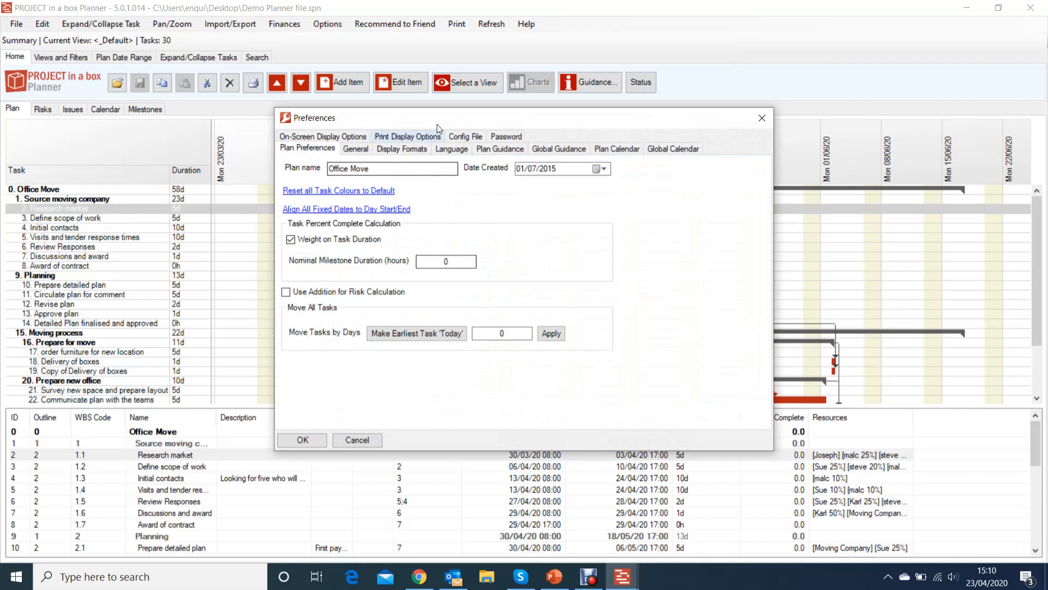
click(410, 335)
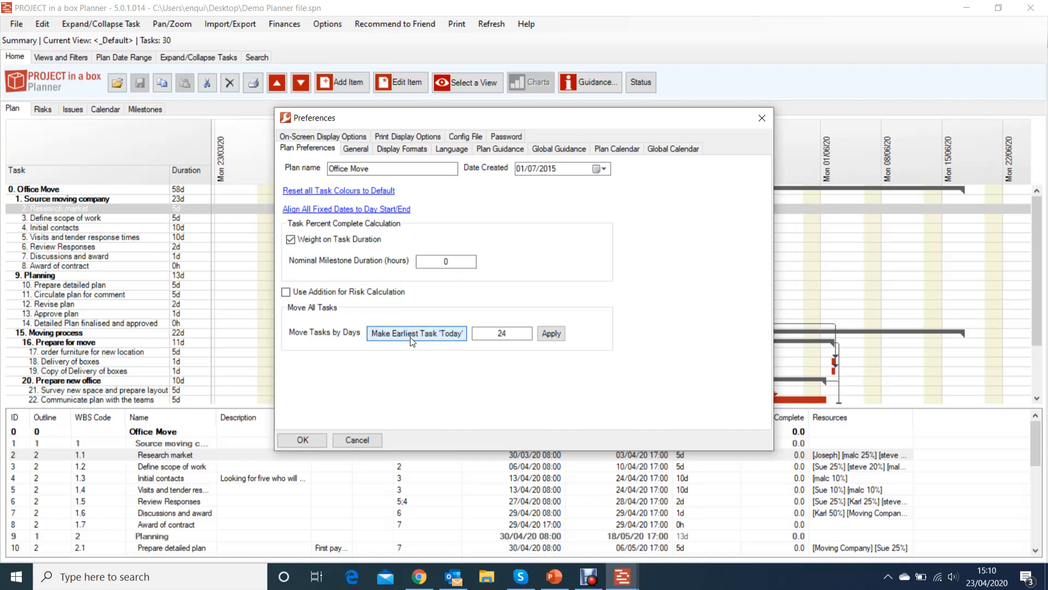
drag(493, 121, 613, 165)
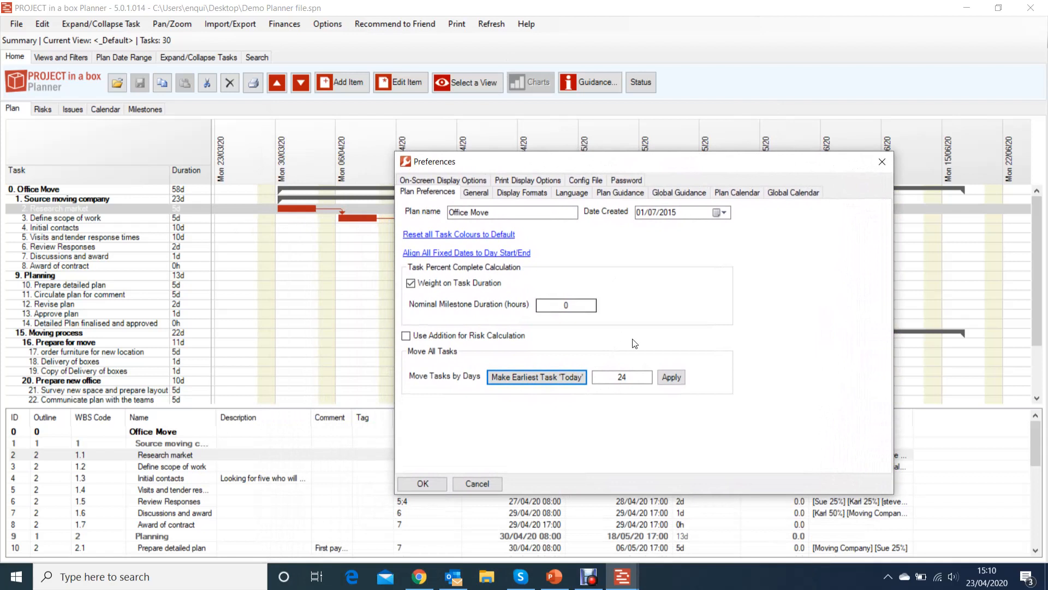
click(671, 380)
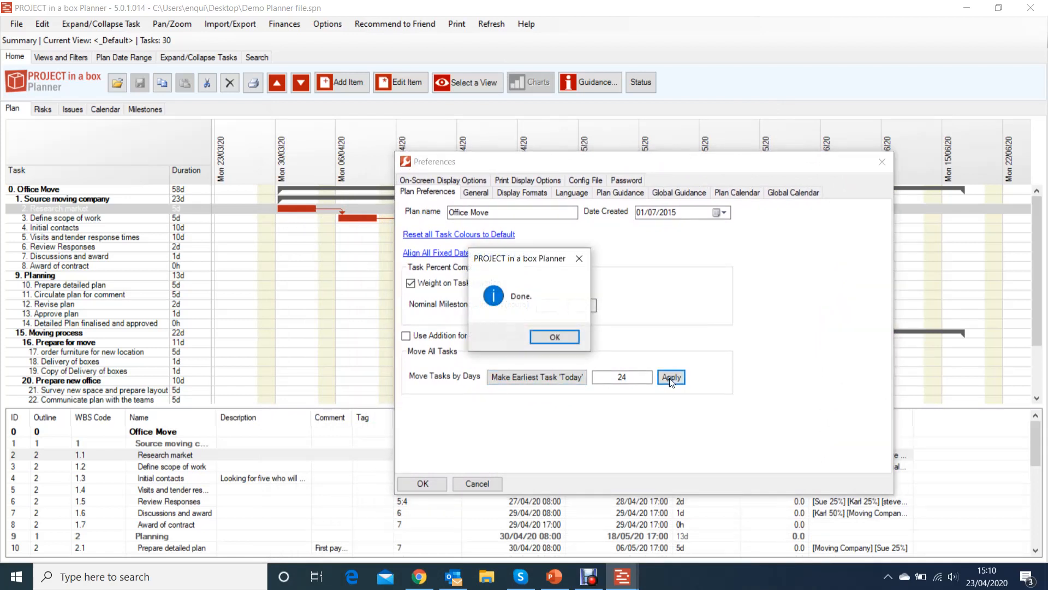
click(565, 339)
click(429, 485)
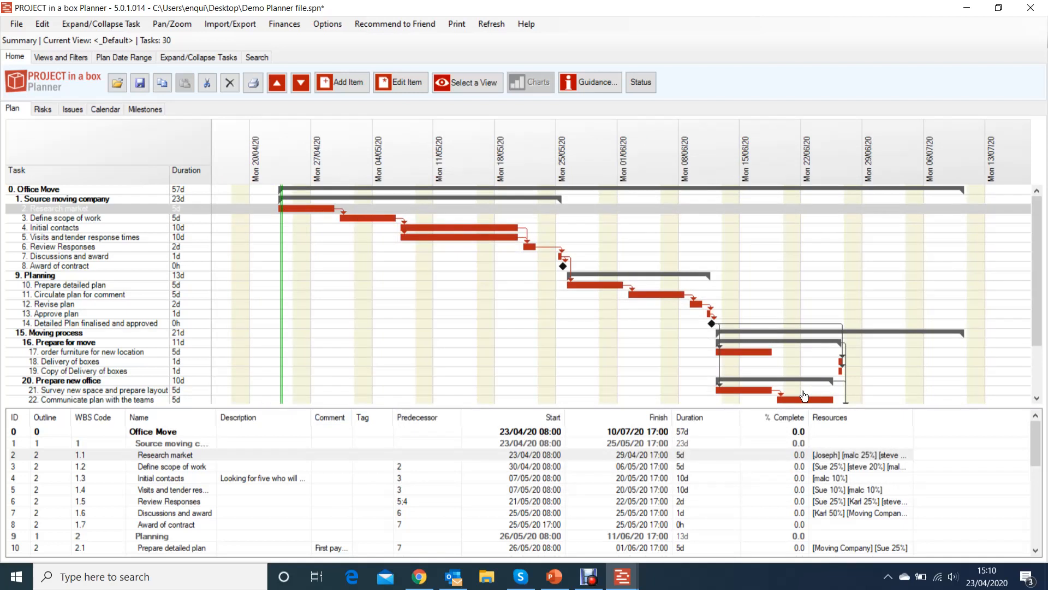
scroll(804, 395, down, 3)
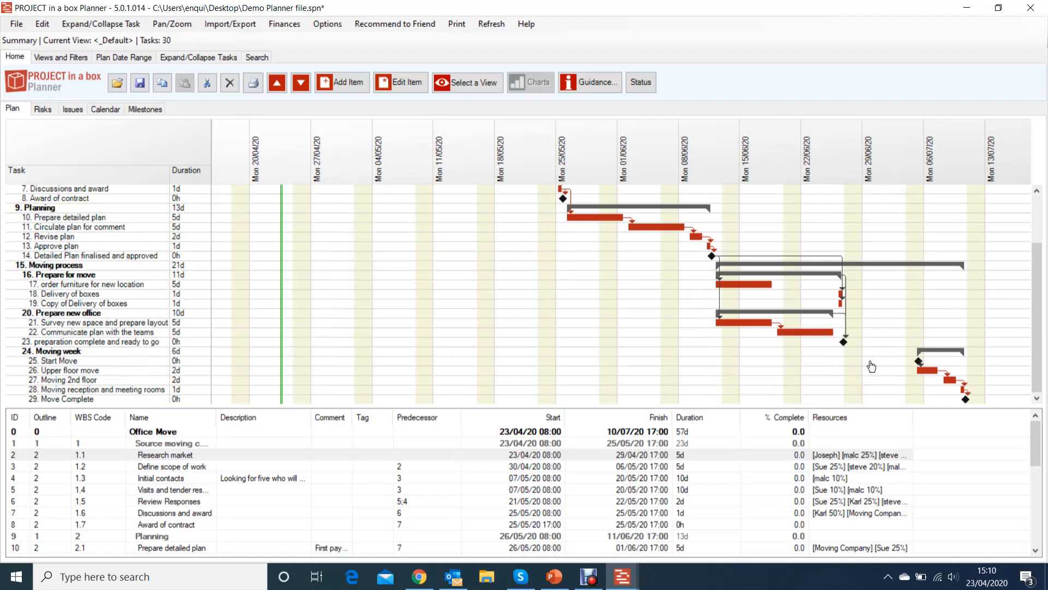
scroll(871, 366, up, 3)
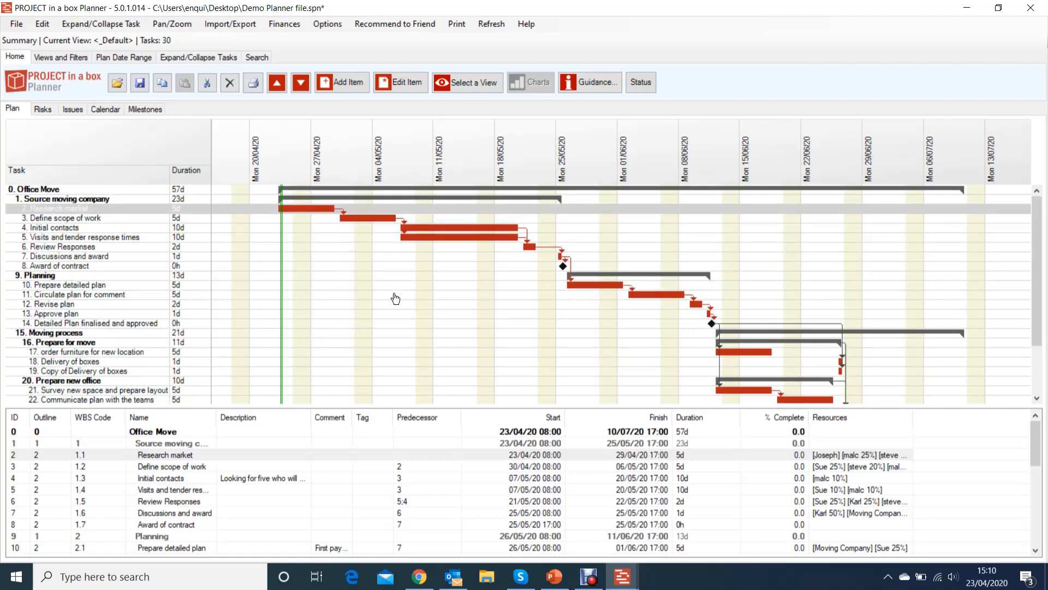